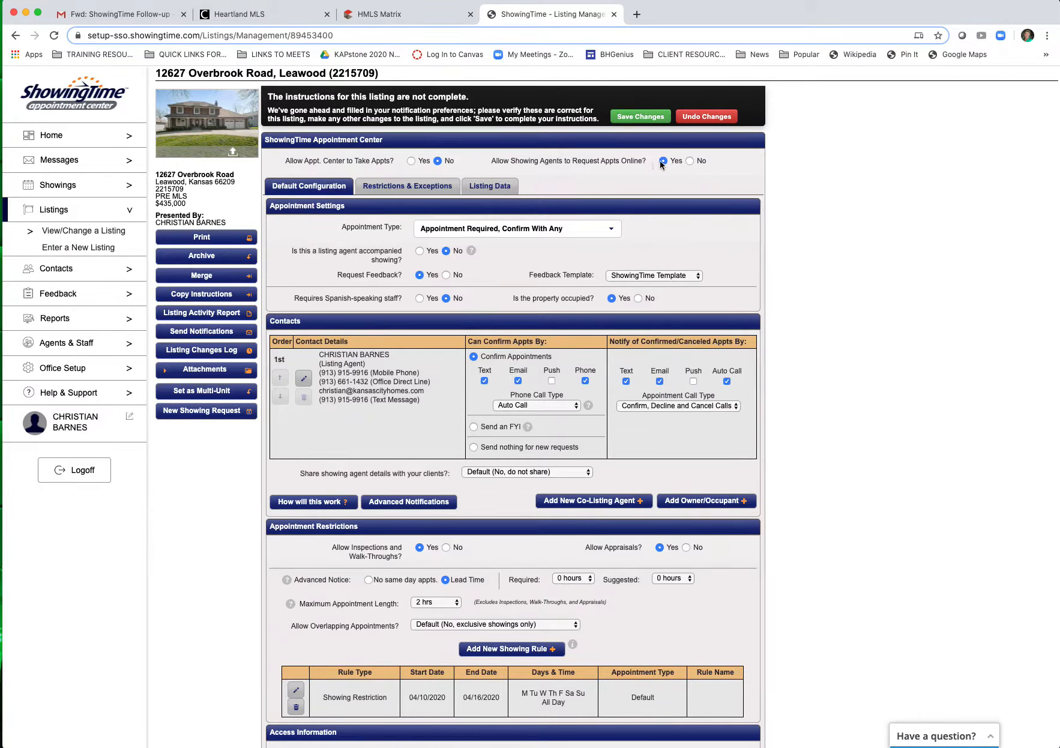
Step: Set the appointment type to Go and Show and answer No to 'Is the property occupied?'
click(611, 231)
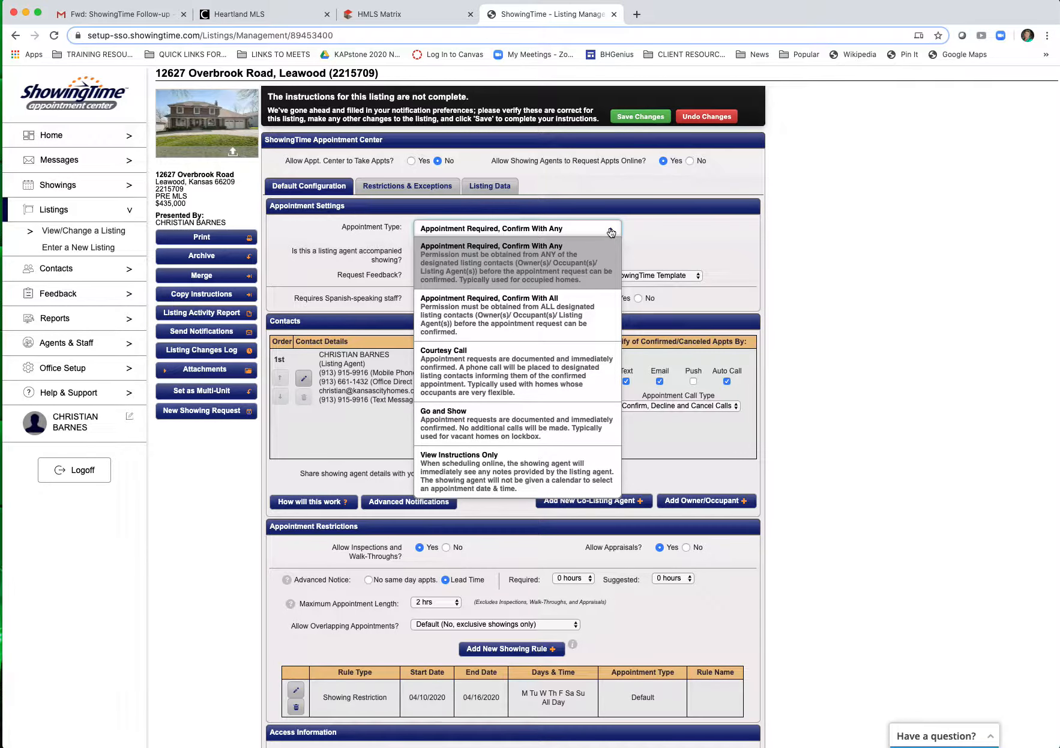
click(455, 419)
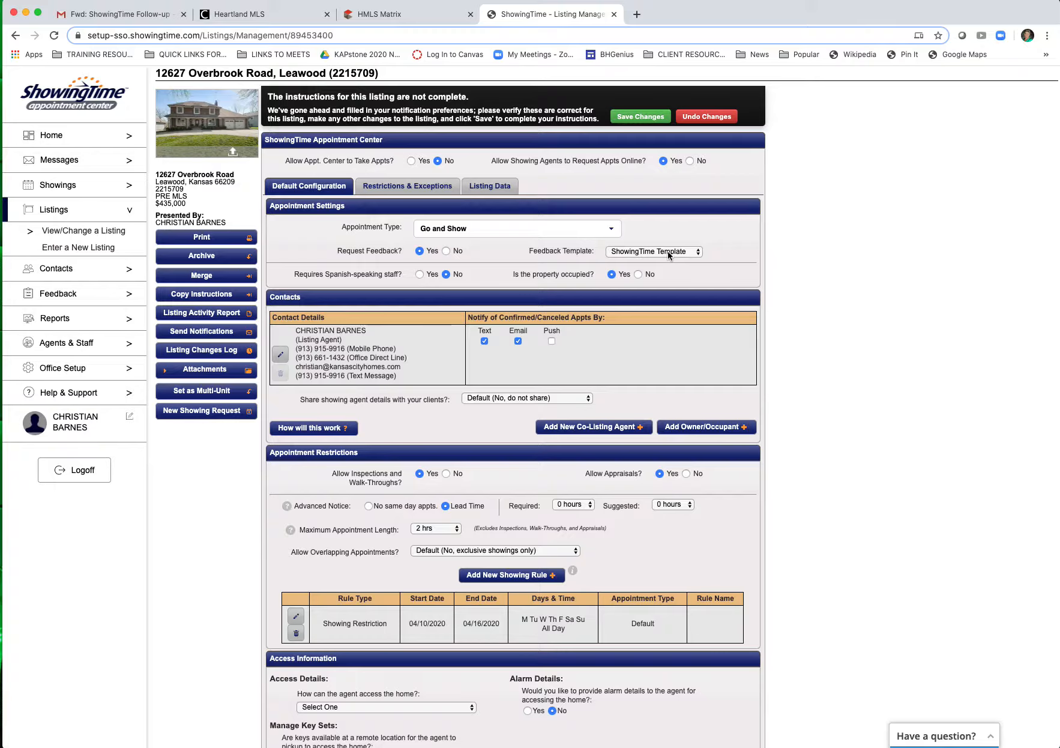
click(639, 274)
click(301, 425)
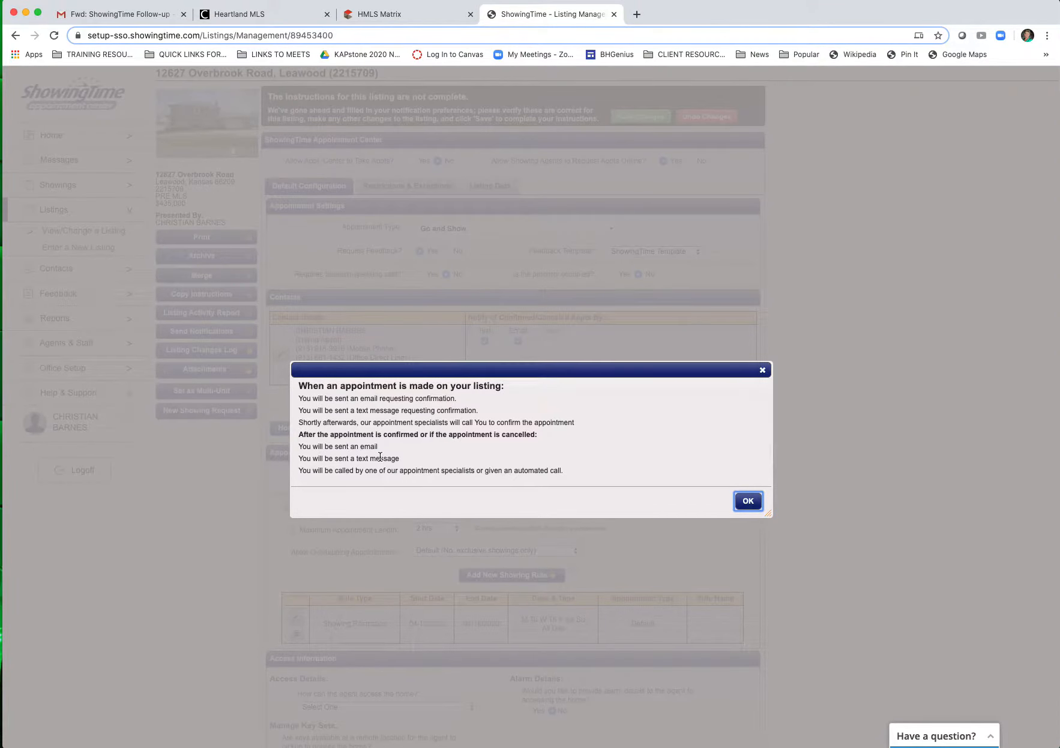
click(762, 371)
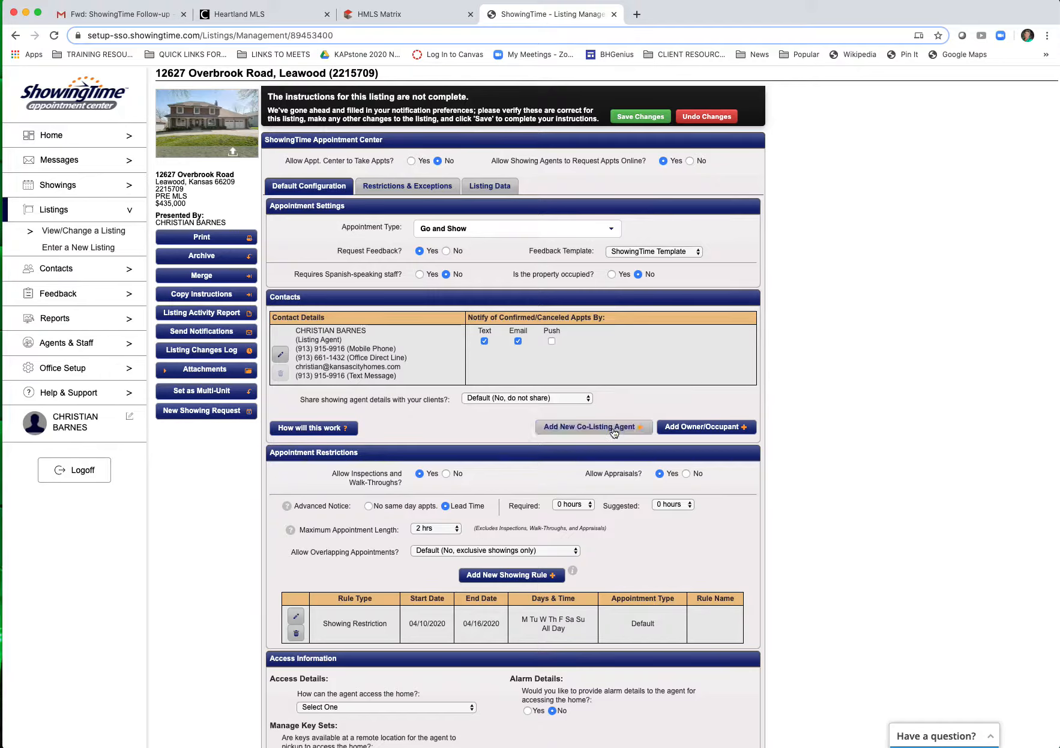
Step: Start a brand-new owner contact and enter the owner's first and last name
click(704, 428)
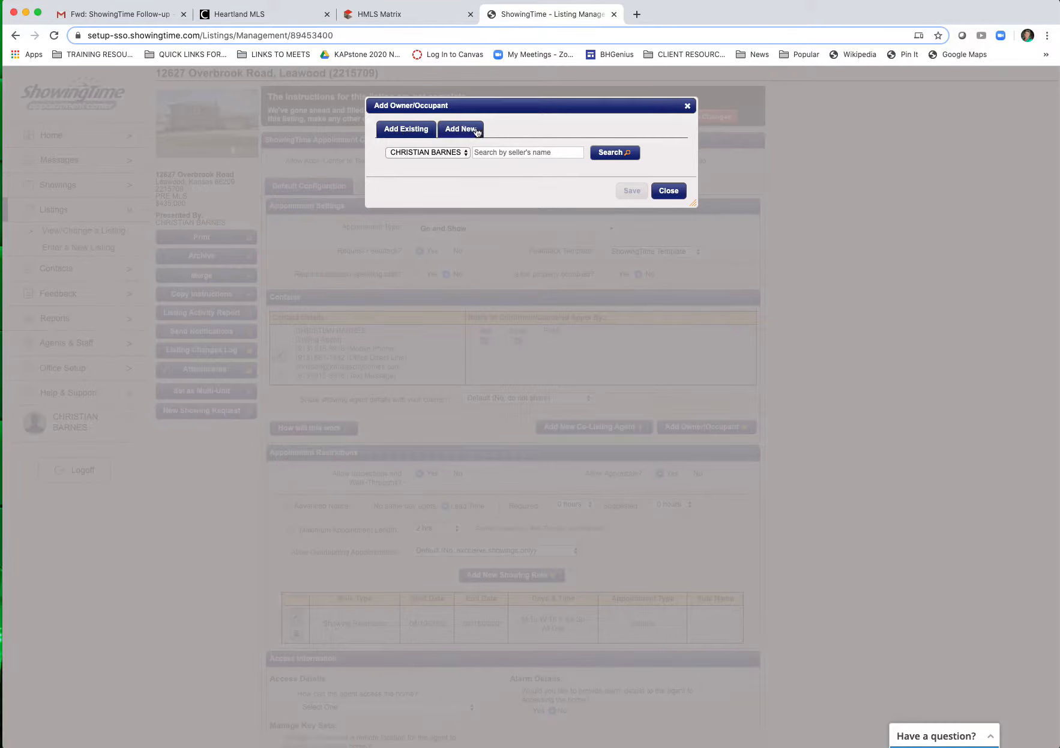
click(465, 153)
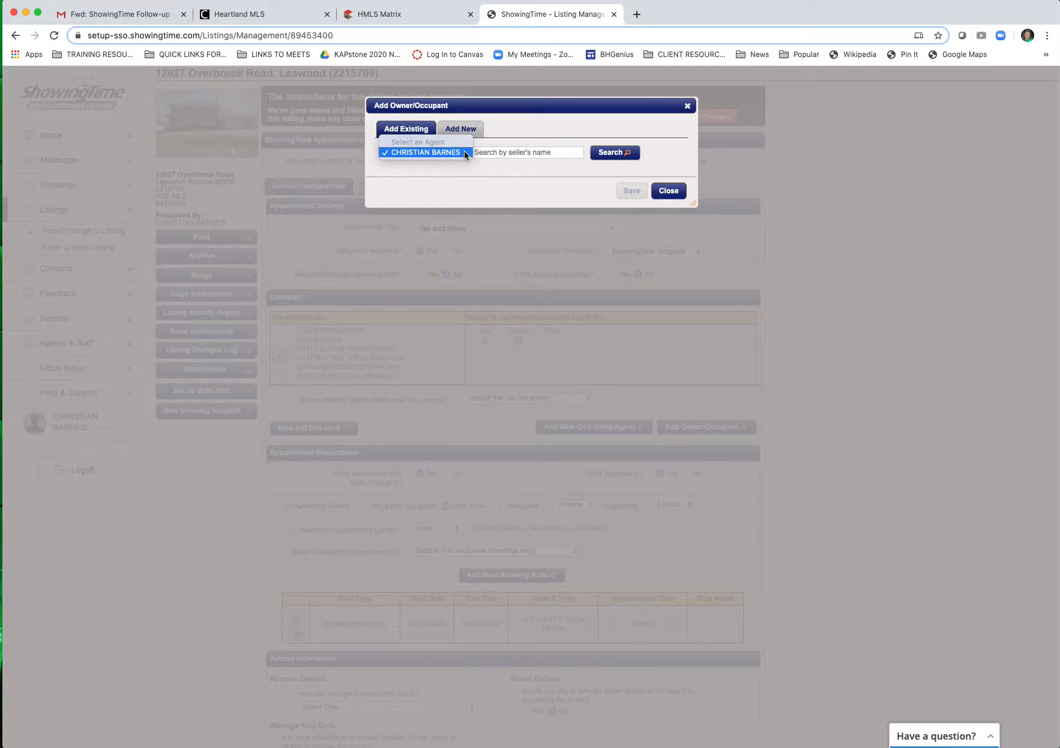
click(464, 152)
click(459, 129)
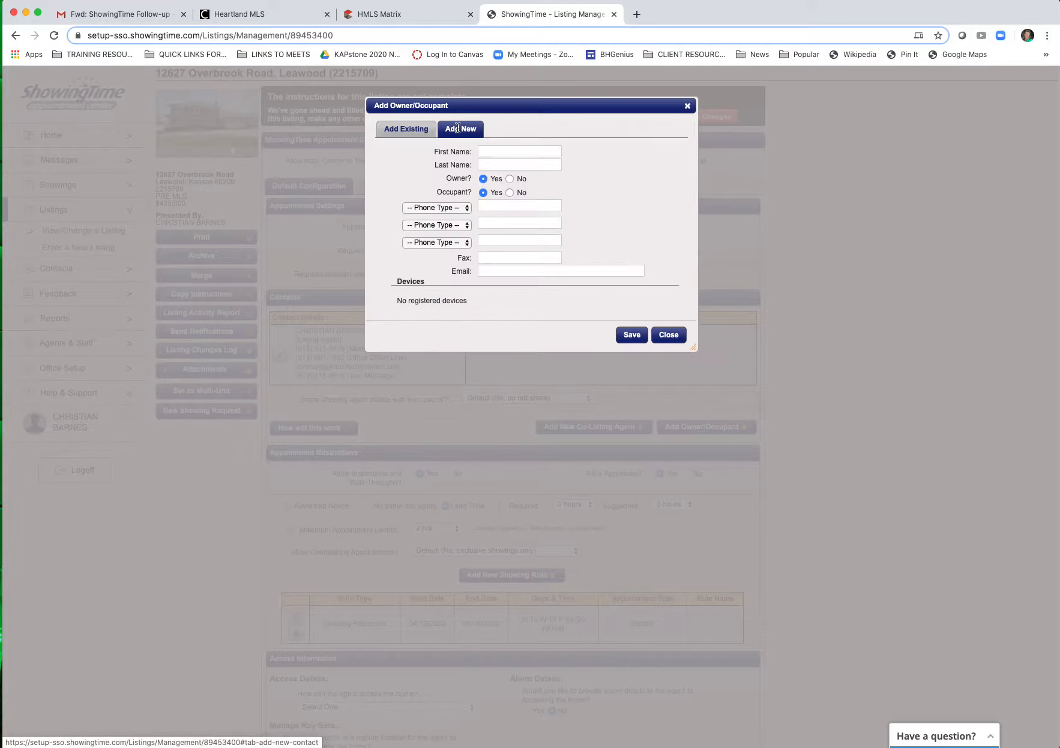
click(490, 152)
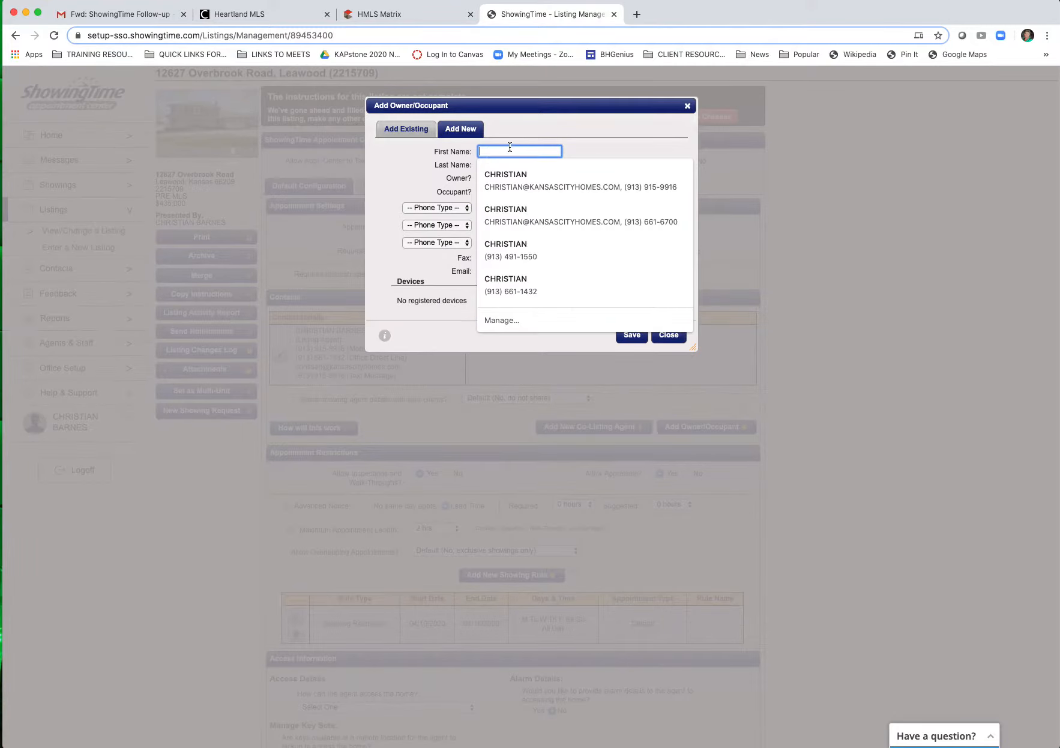
key(Tab)
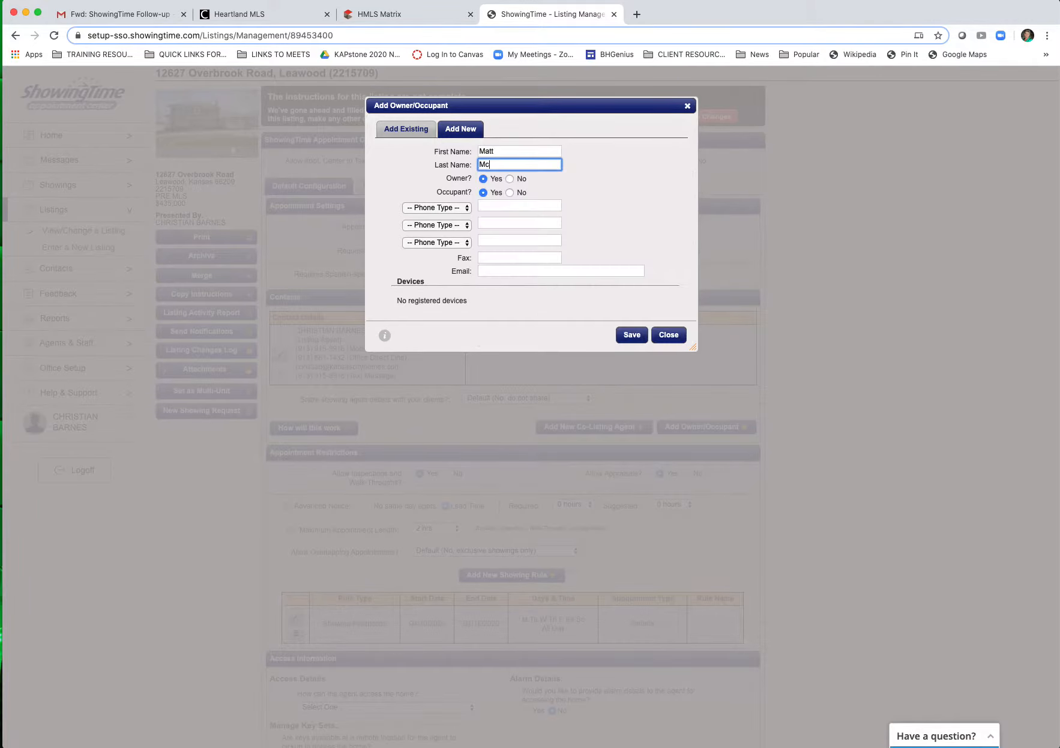
Step: Mark the owner as not an occupant and enter their mobile number and e-mail address
scroll(539, 182, down, 1)
click(509, 190)
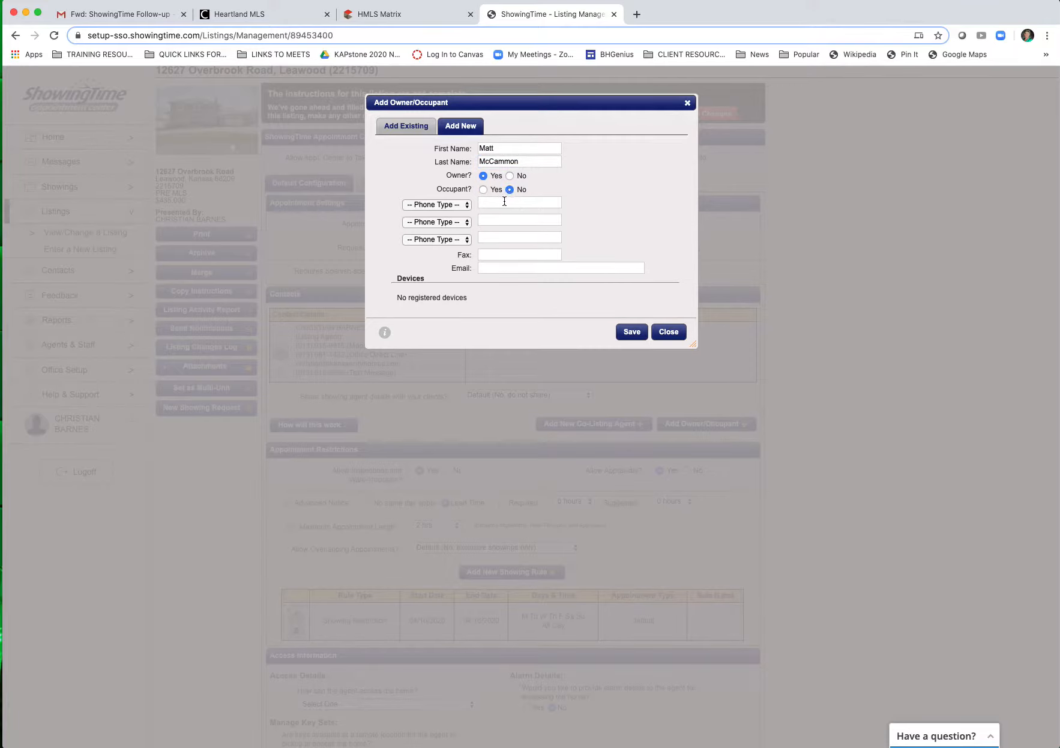
click(504, 202)
click(466, 206)
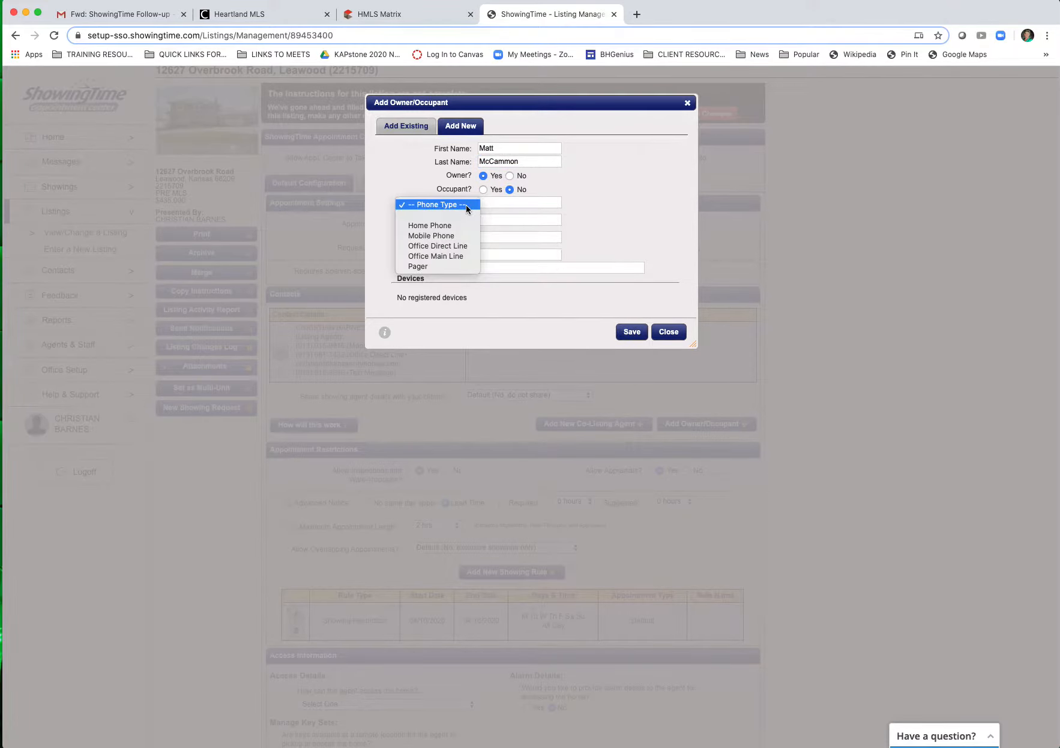
click(451, 235)
click(514, 202)
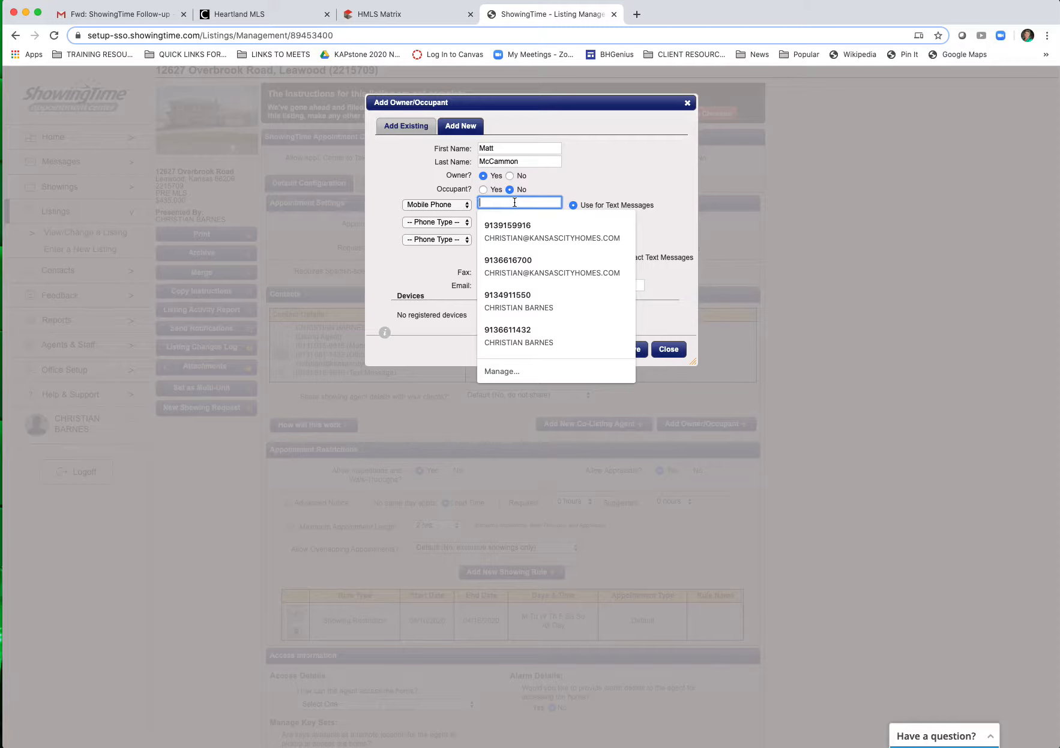
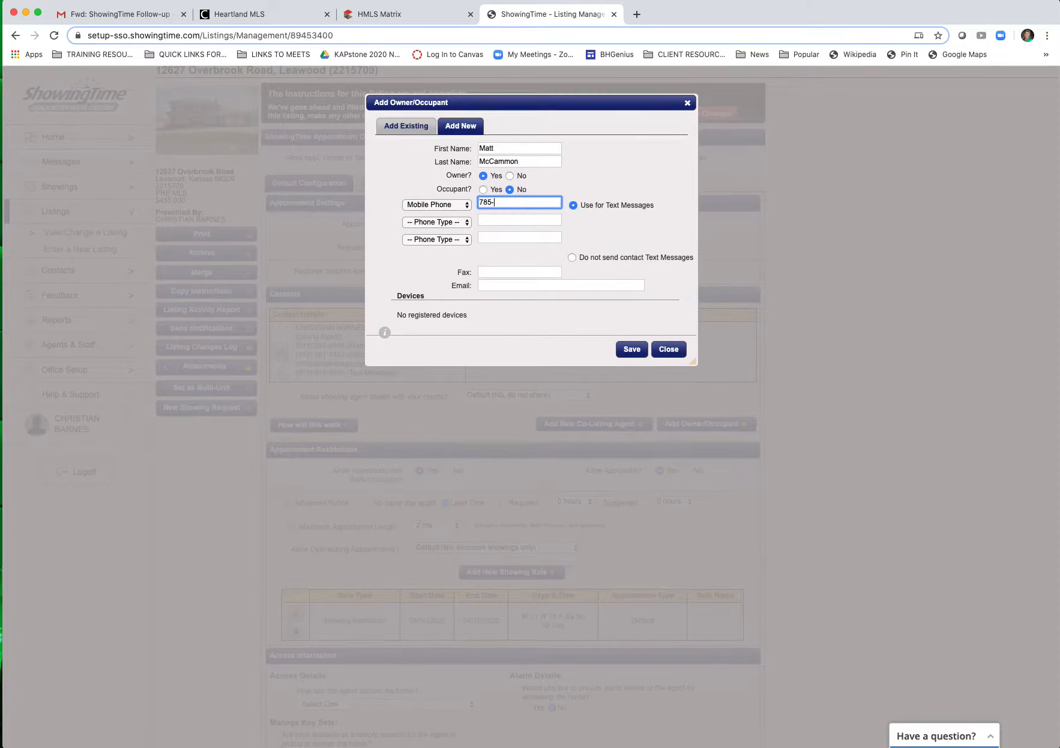
click(648, 178)
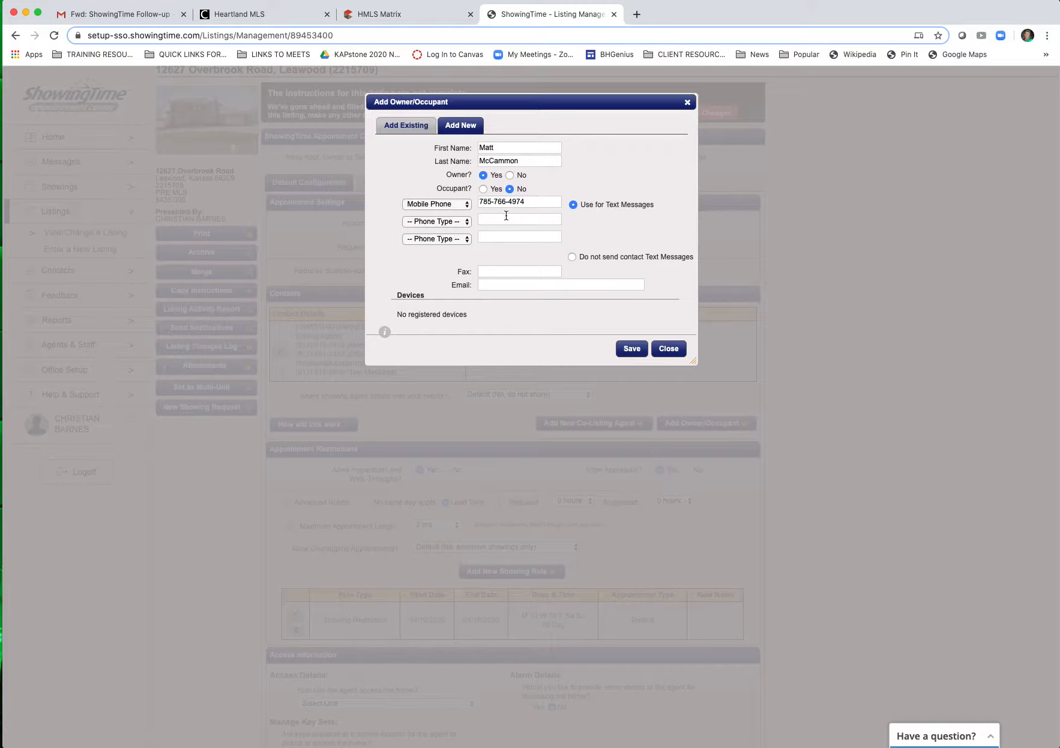
click(518, 286)
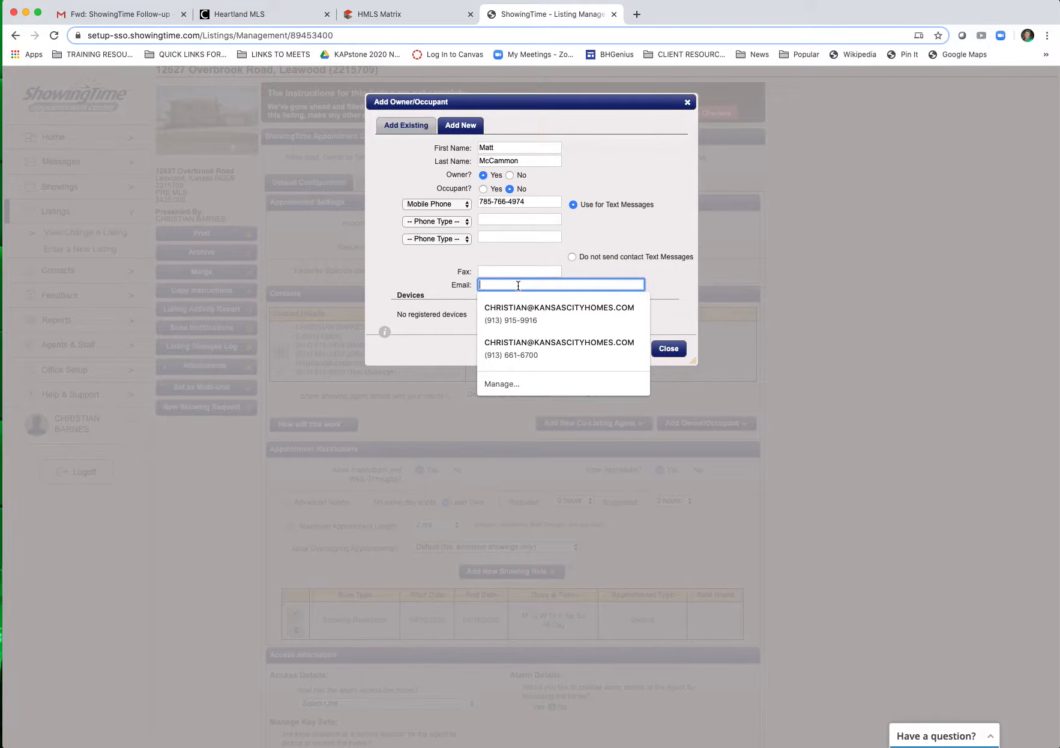
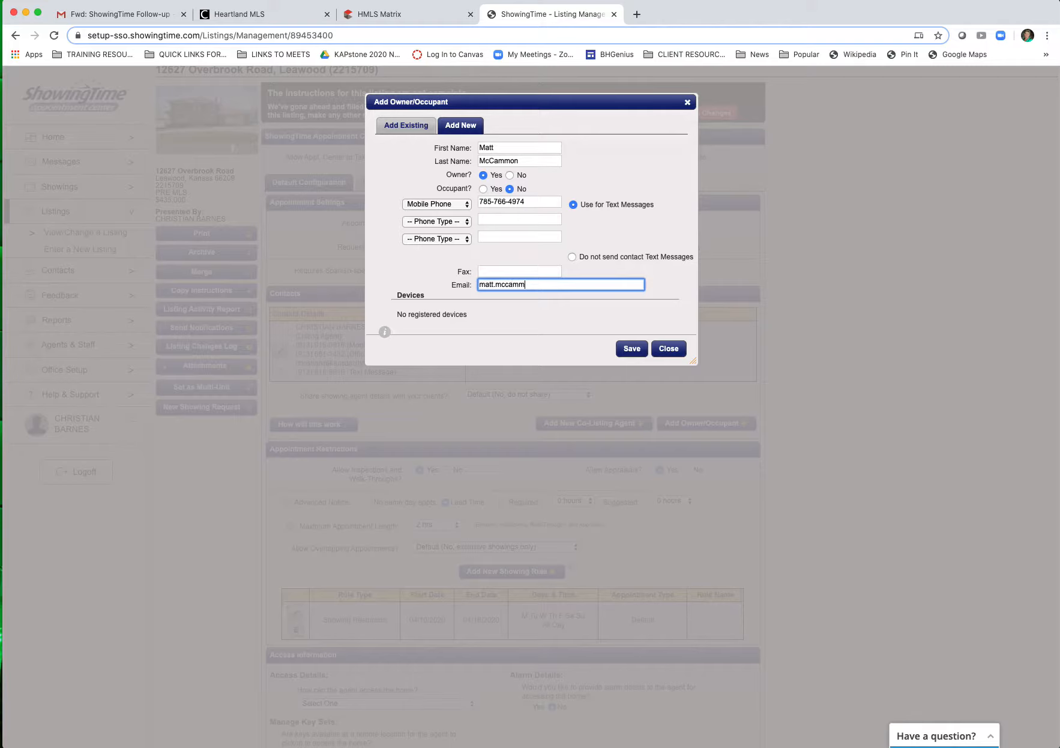
Step: Save the first owner, then start a second new owner and enter their correctly capitalised name
click(628, 351)
click(686, 488)
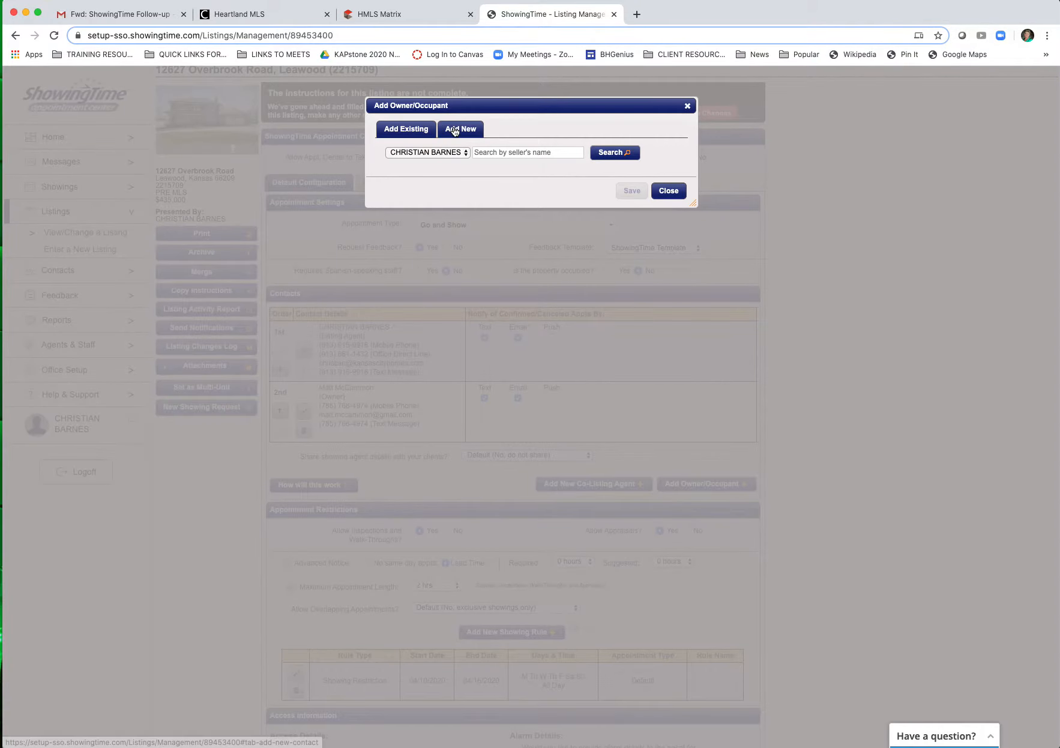
click(454, 131)
click(493, 151)
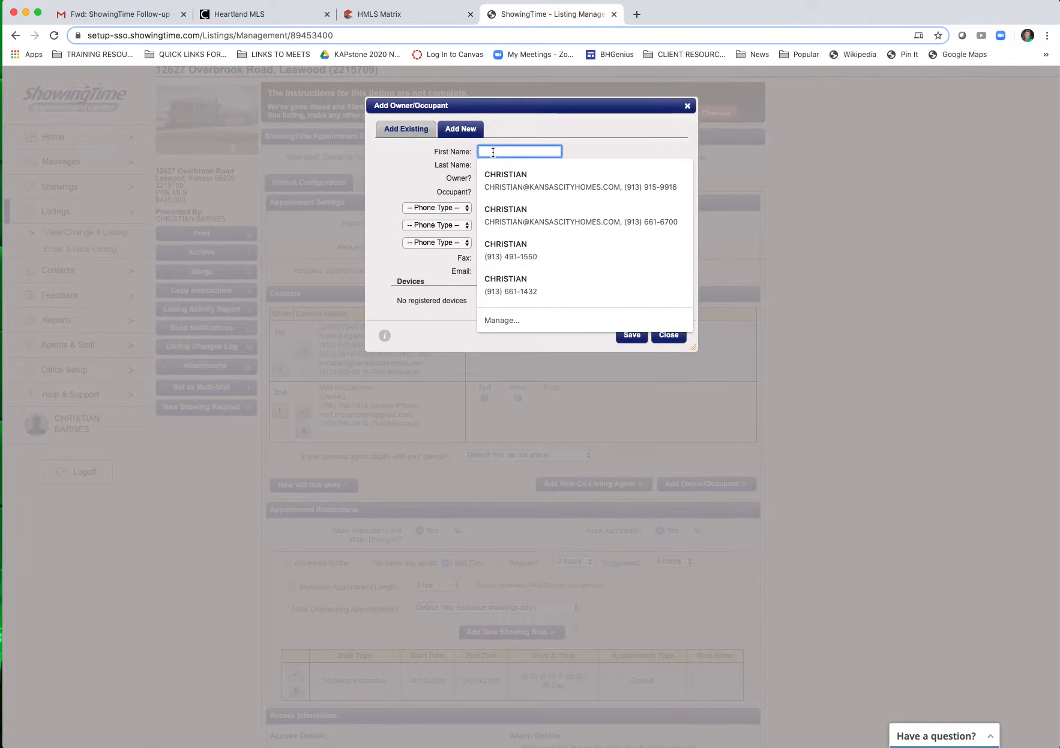
key(Tab)
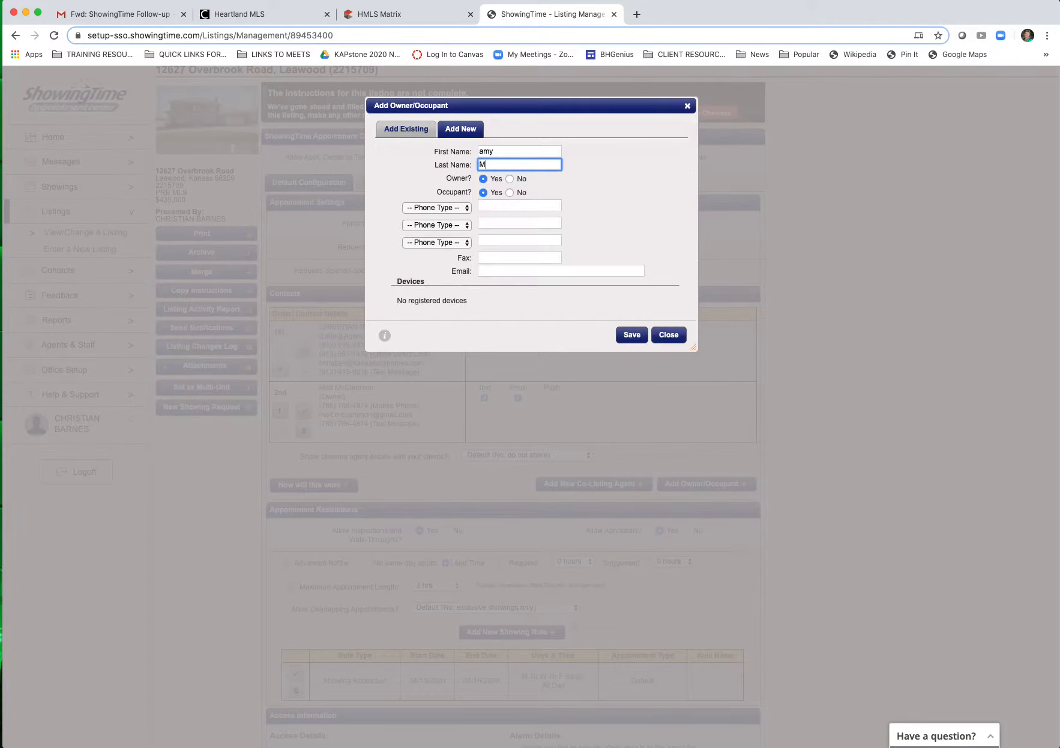
click(485, 151)
key(BackSpace)
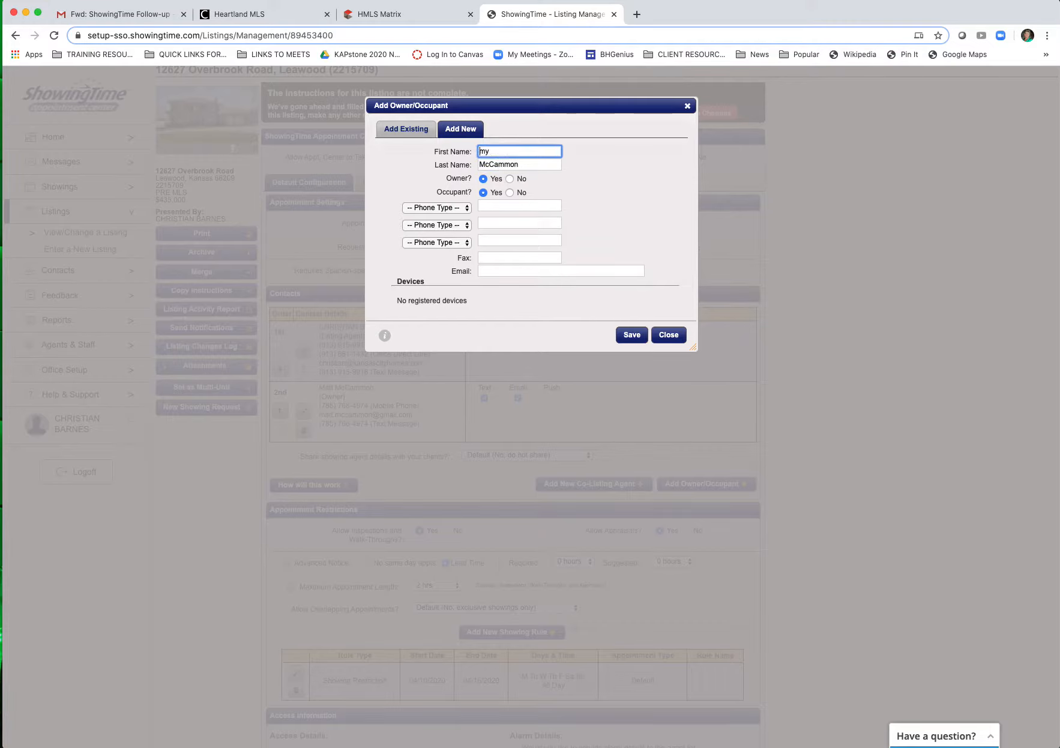
text(A)
Step: Give the second owner a mobile number and e-mail, mark them non-occupant, and save
click(468, 209)
click(454, 238)
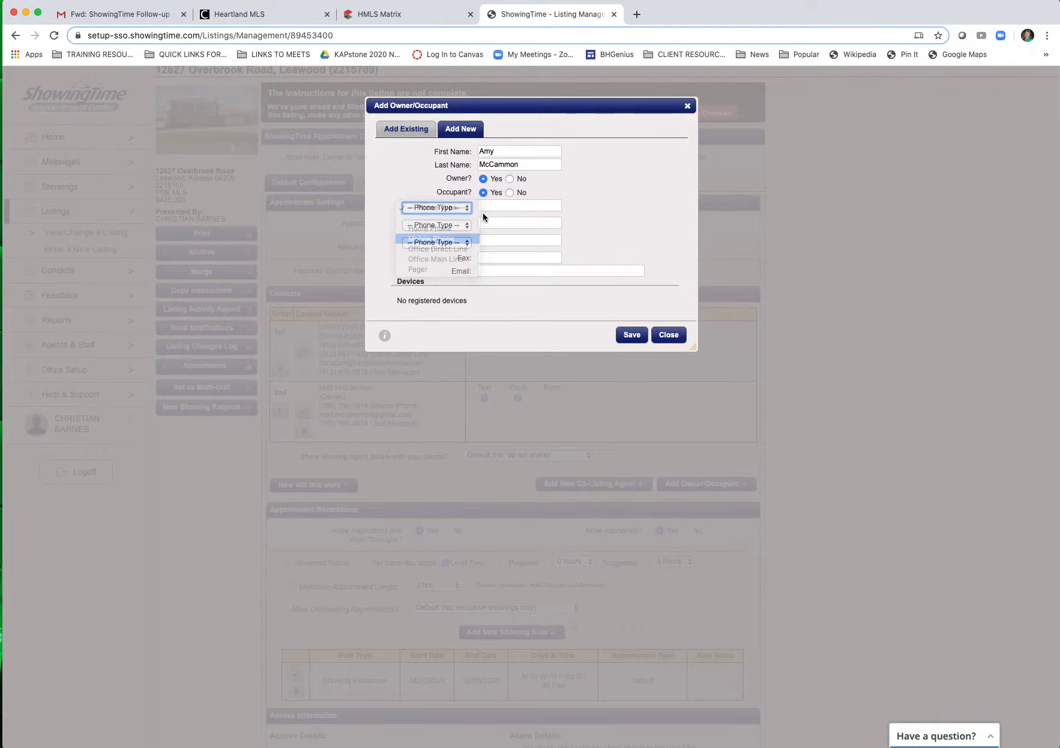
click(512, 192)
click(504, 206)
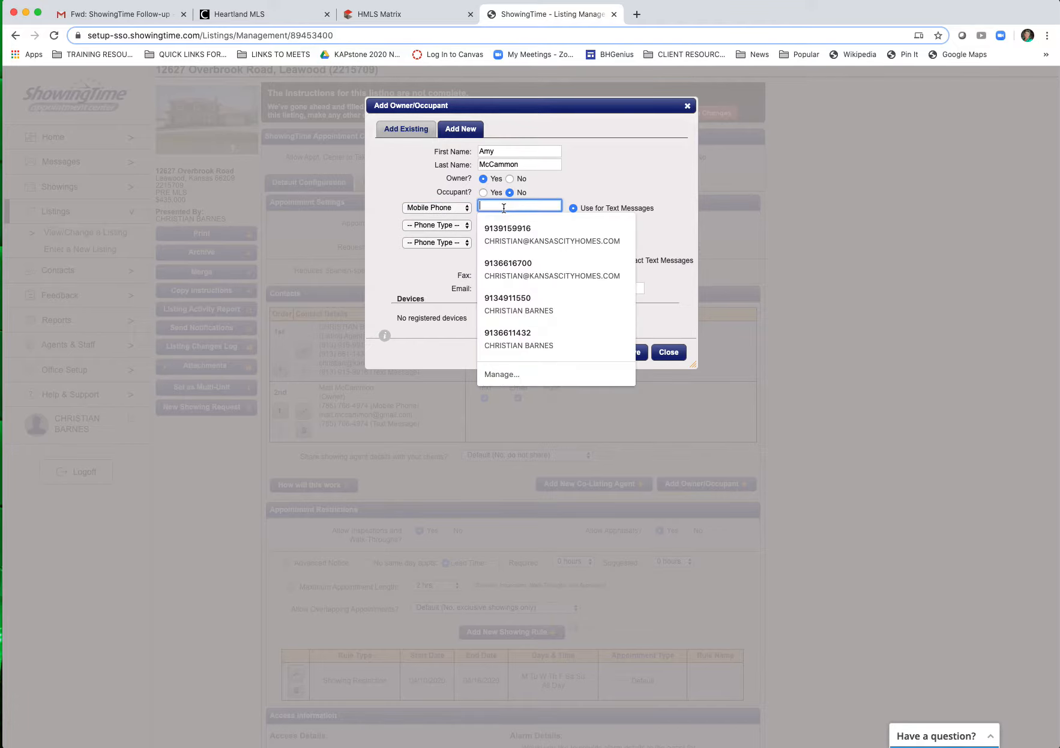
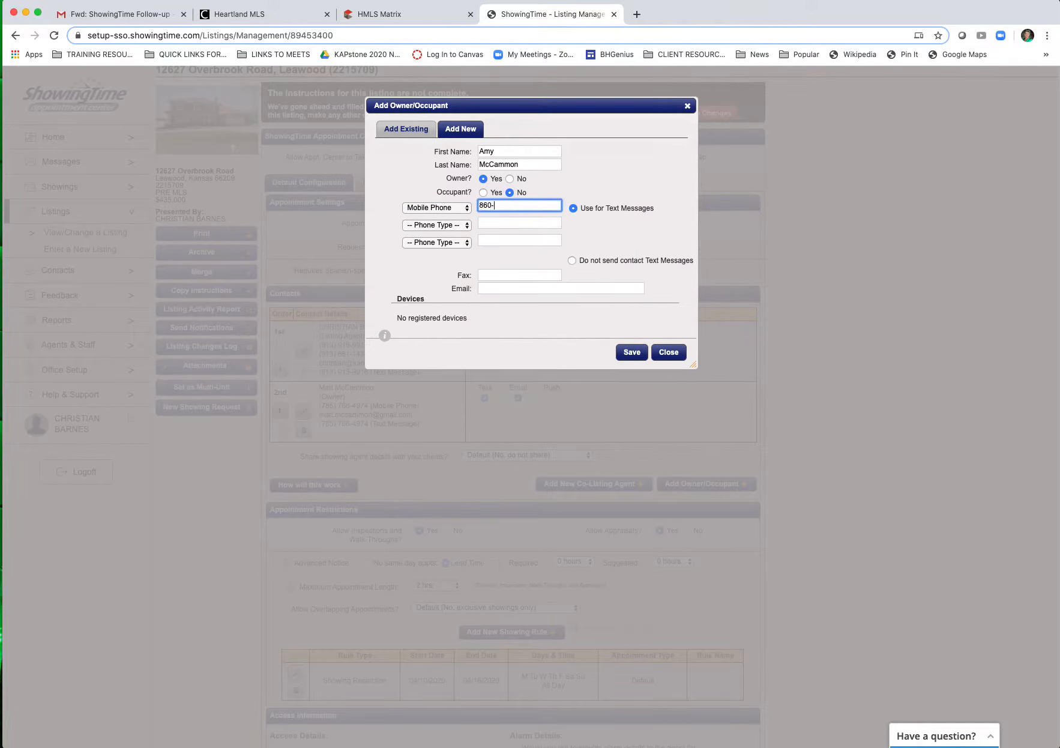
scroll(528, 266, down, 1)
click(519, 286)
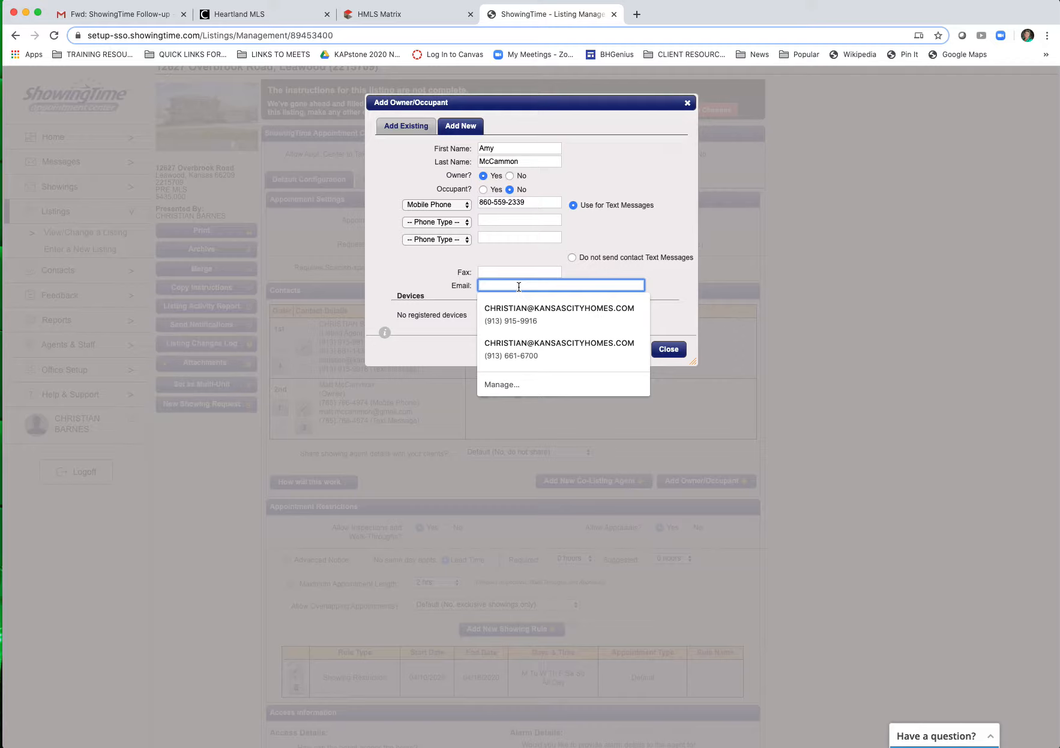
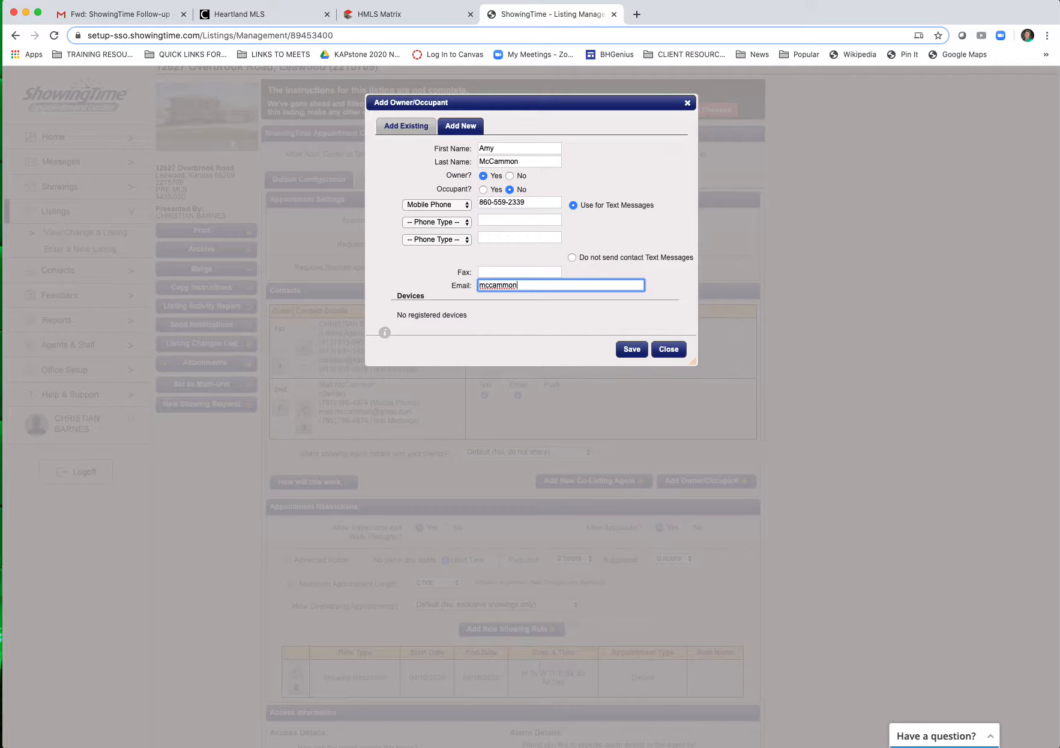
click(632, 349)
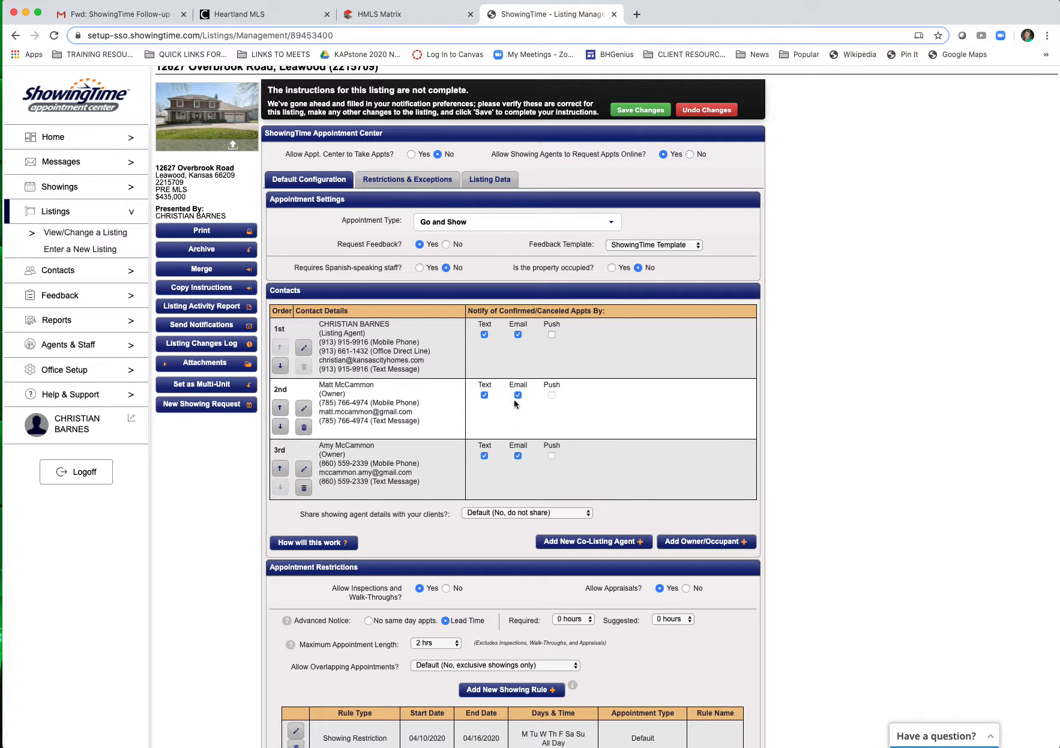
scroll(511, 402, down, 2)
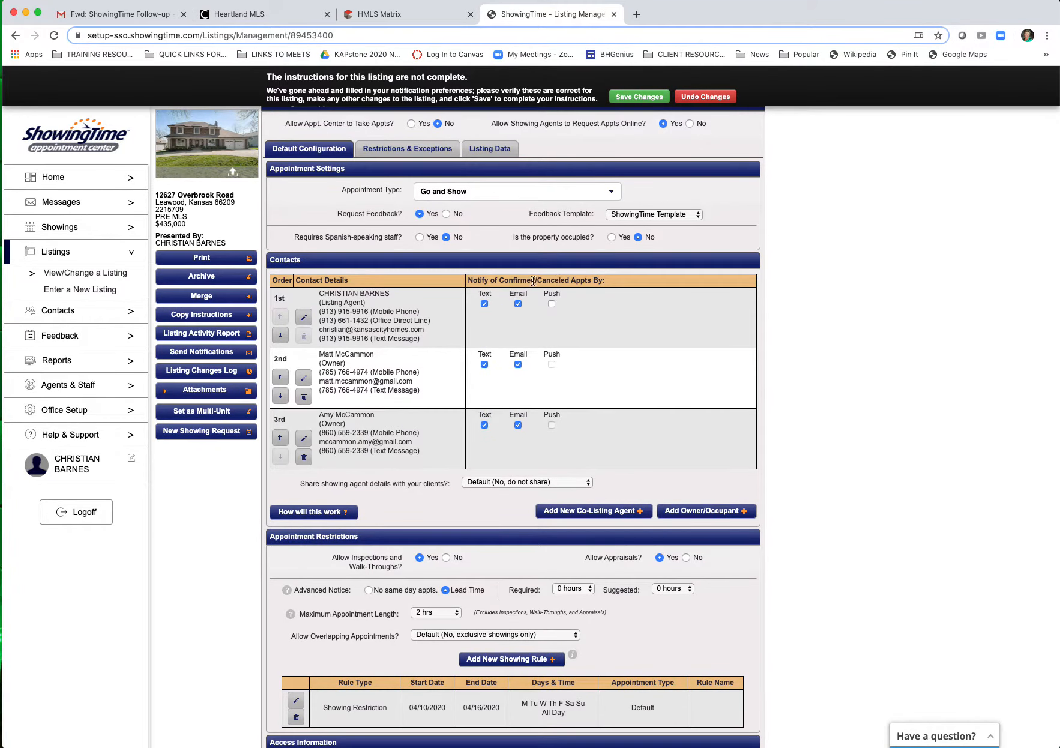
Step: Turn off e-mail notifications for both owners so they only get texts
click(519, 365)
click(518, 425)
scroll(780, 400, down, 5)
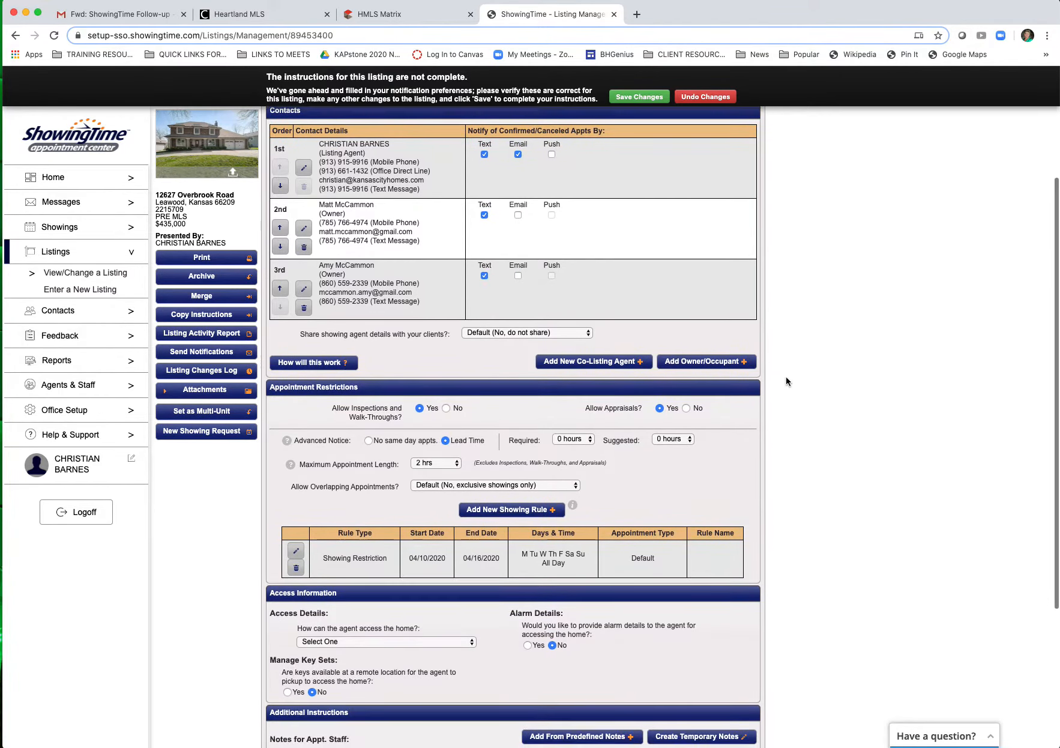
Step: Set 'Share showing agent details with your clients?' to 'No, do not share'
click(517, 304)
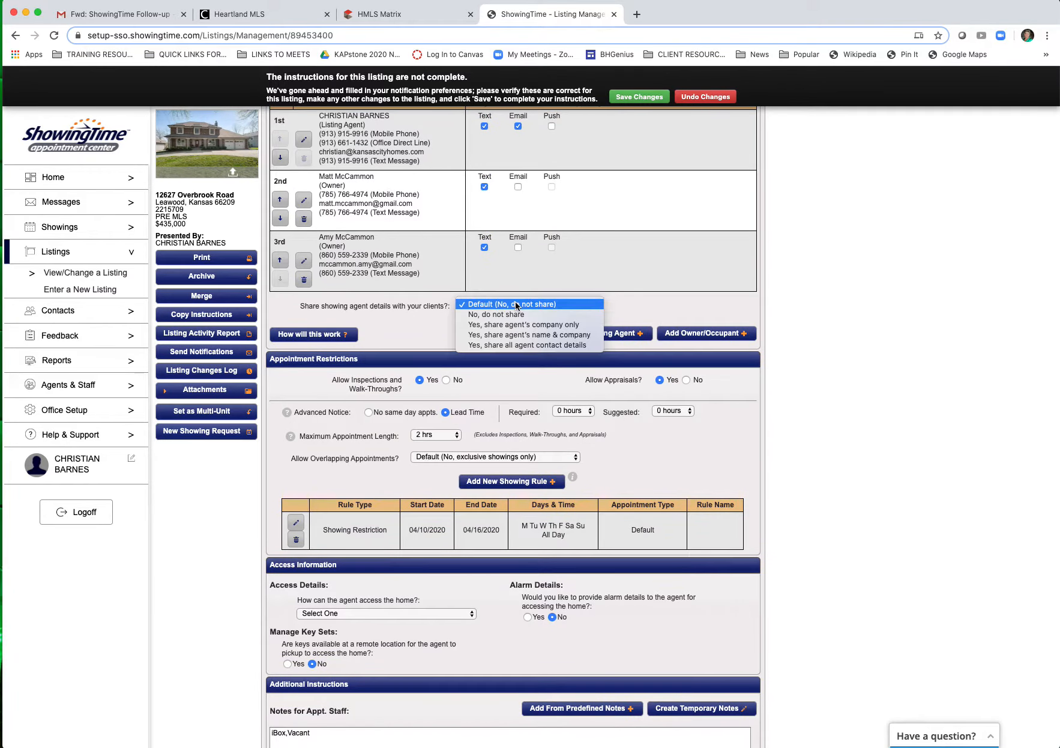
click(515, 314)
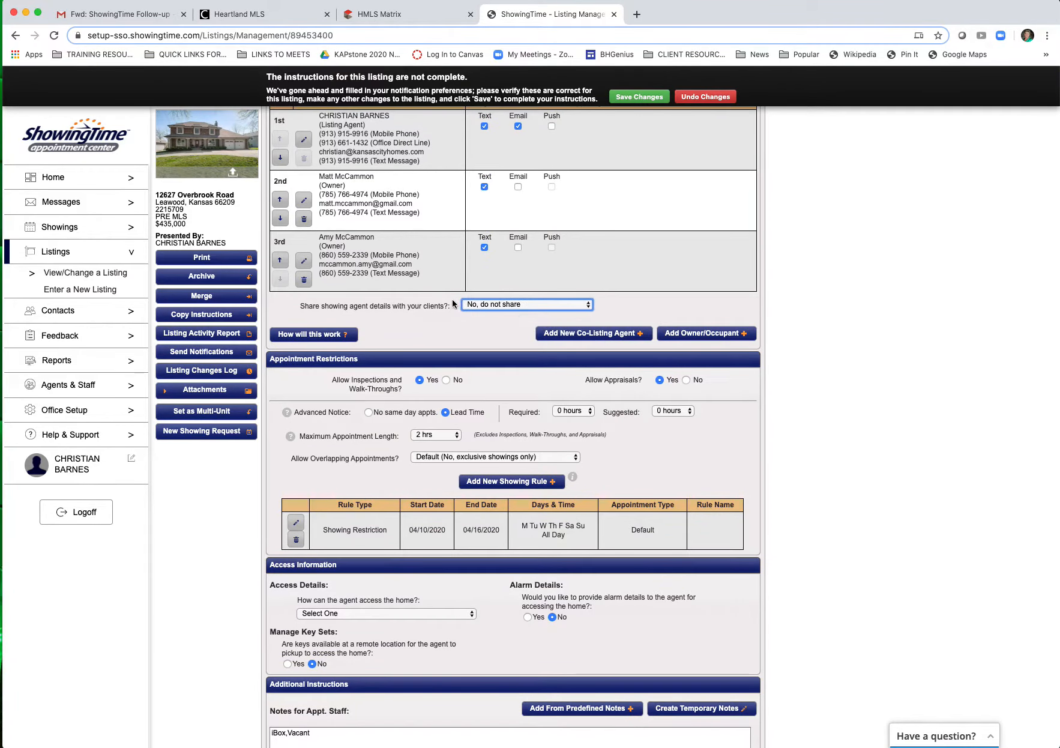
click(520, 310)
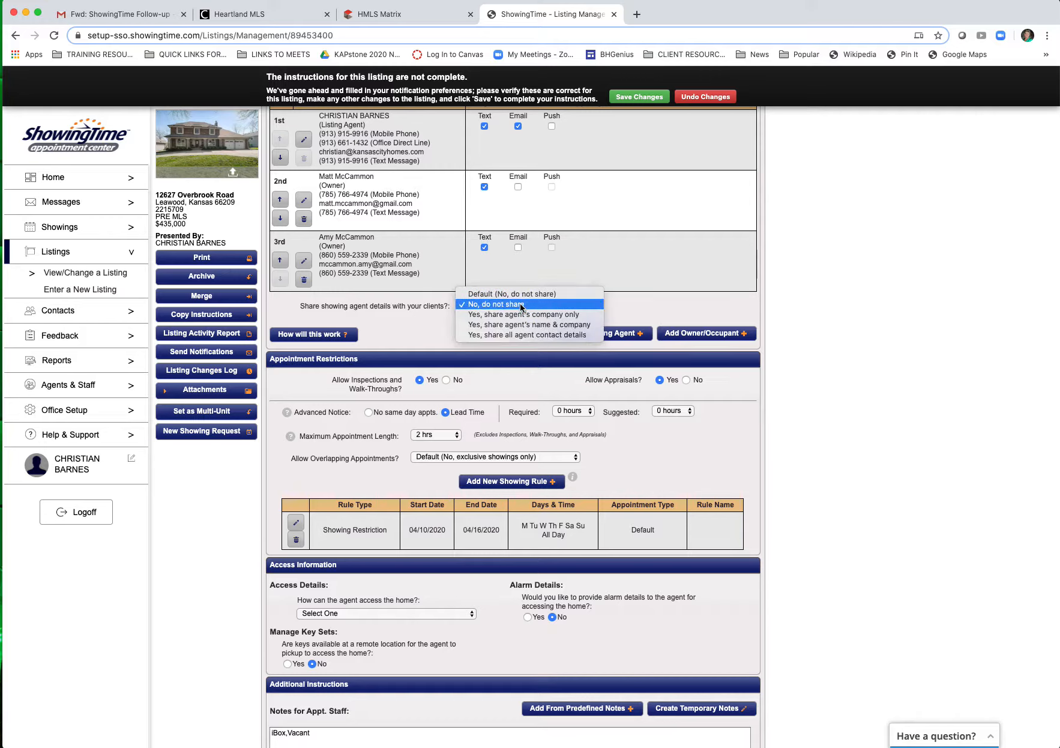
click(520, 305)
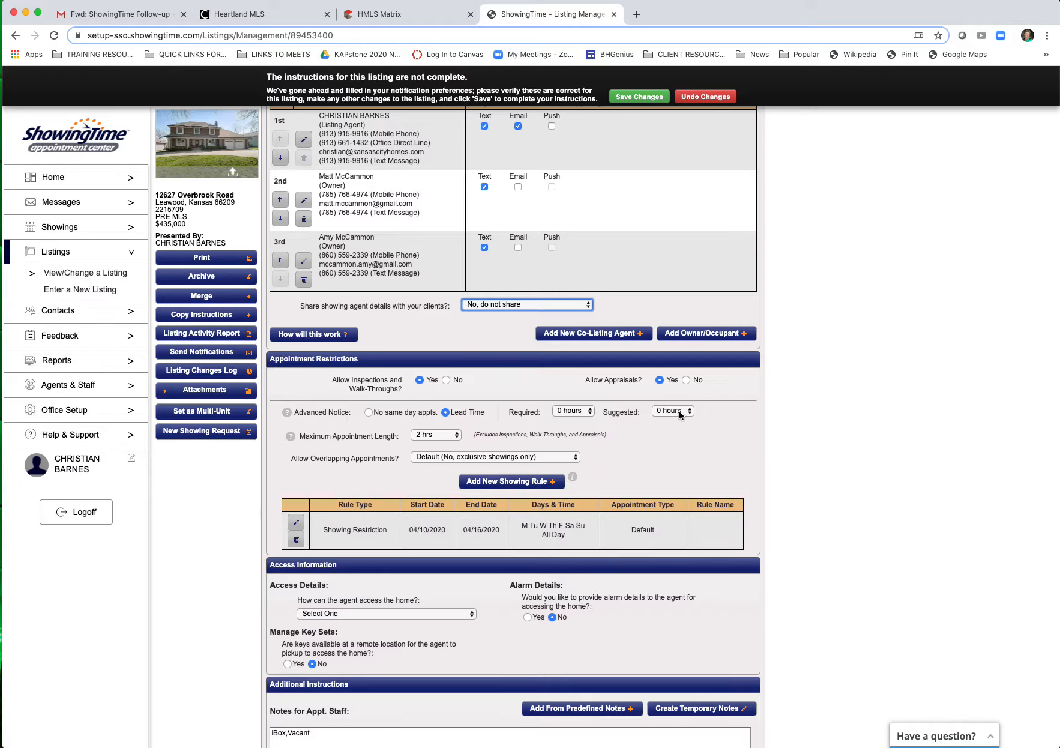
Step: Keep required advance notice at 0 hours and set Maximum Appointment Length to 30 min
click(586, 412)
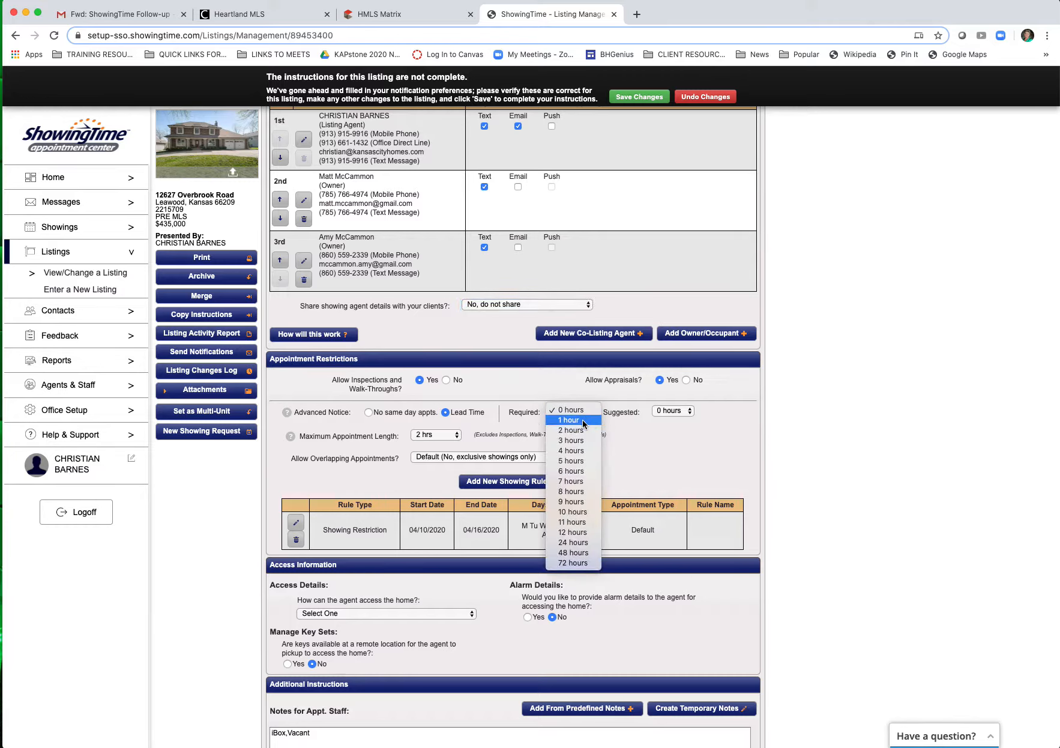
click(585, 413)
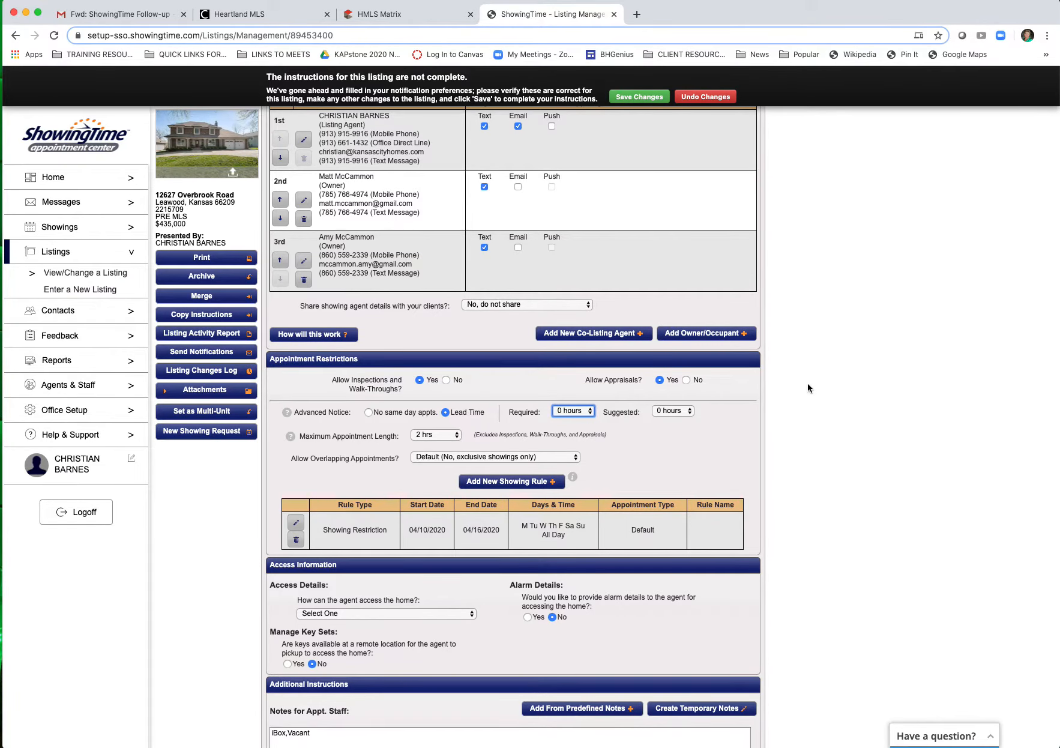
scroll(660, 384, down, 2)
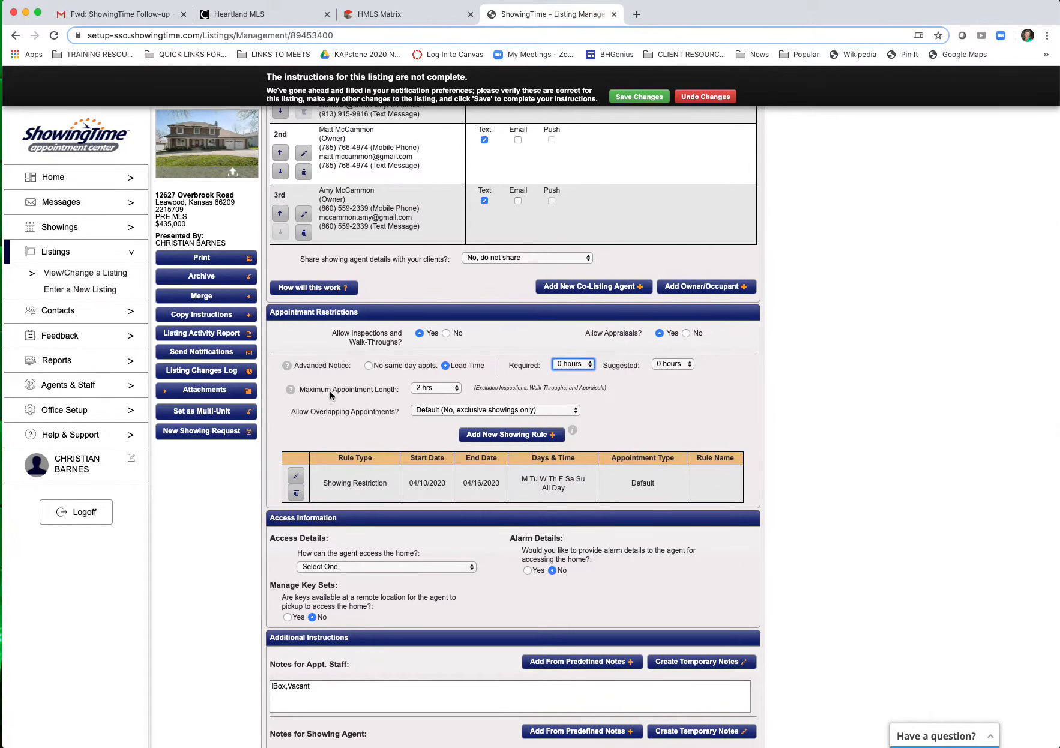
click(455, 389)
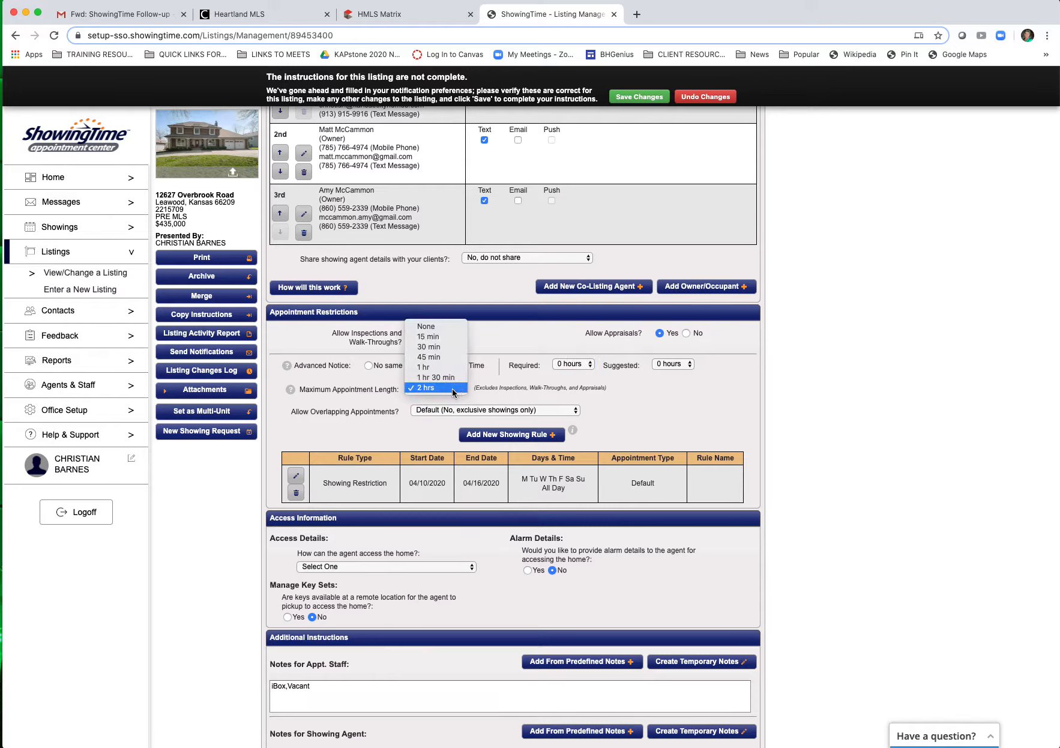
click(441, 348)
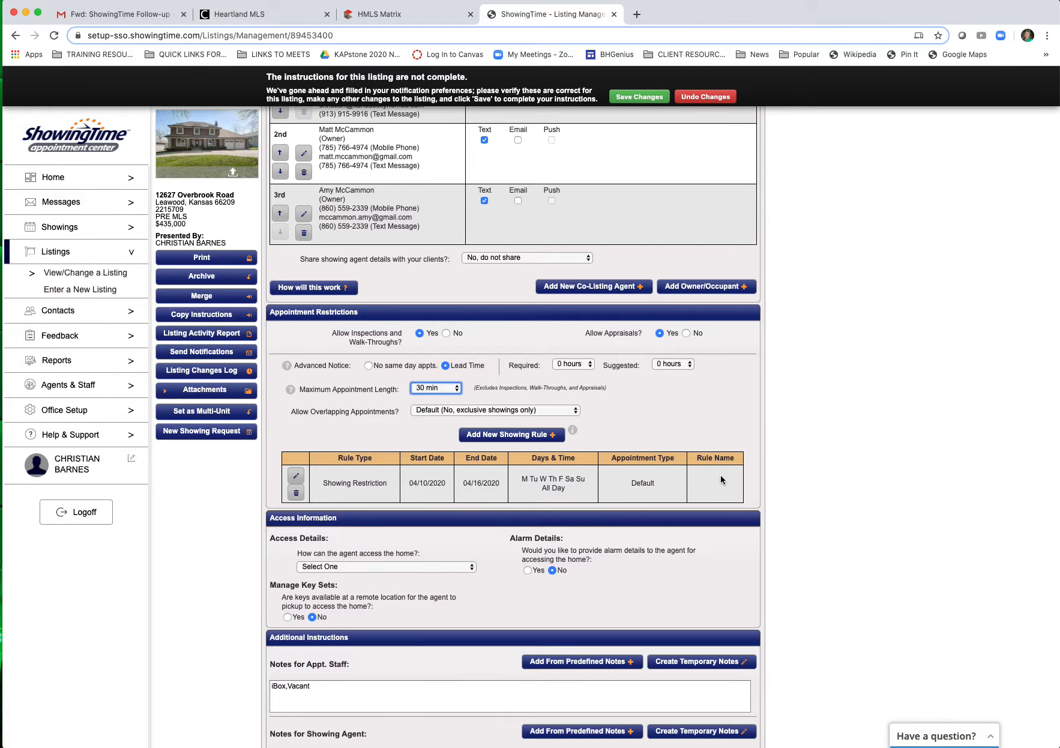
scroll(720, 478, down, 5)
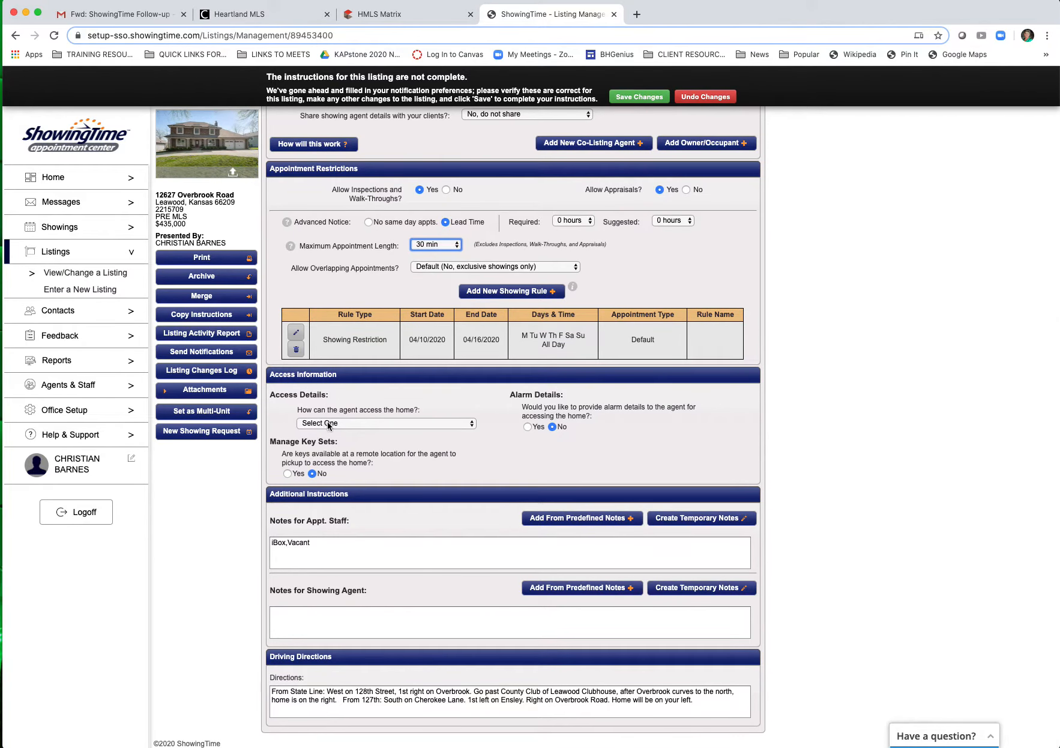
Step: Choose Supra iBox as the access method with location 'Front Door'
click(325, 424)
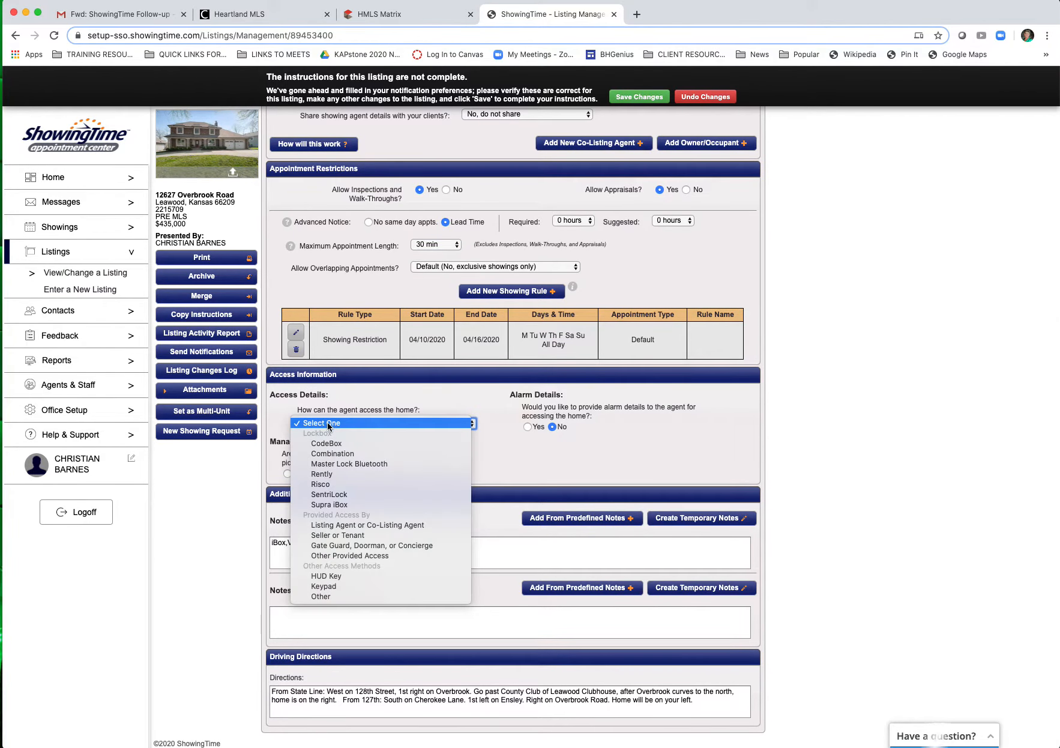
click(329, 504)
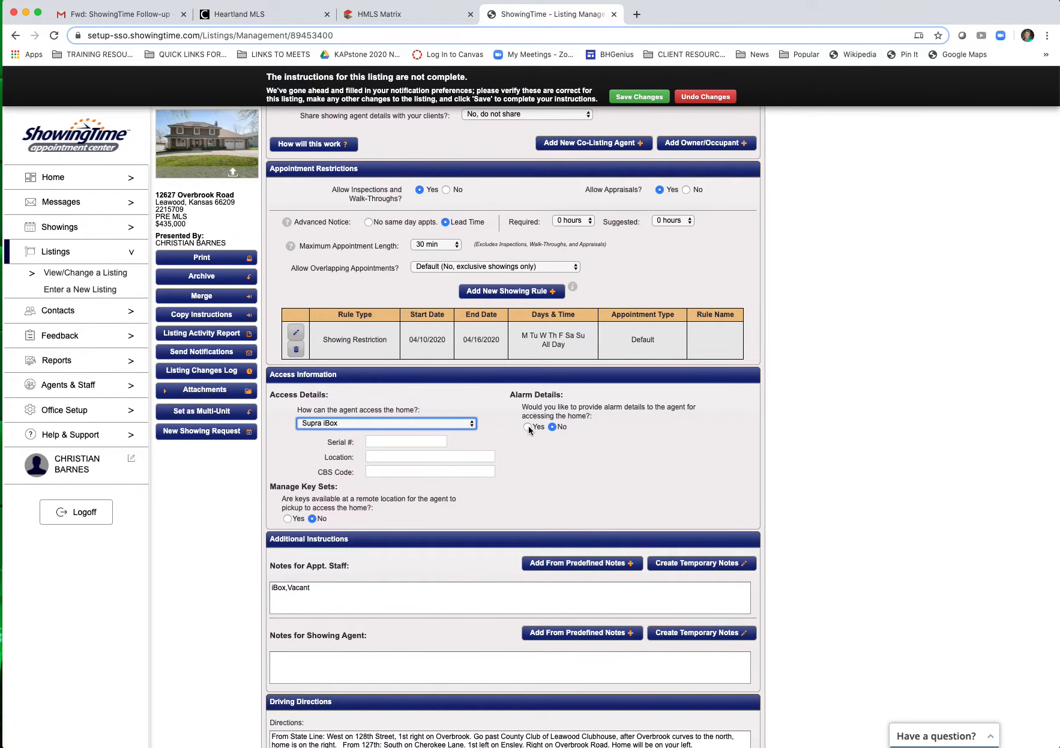
click(413, 457)
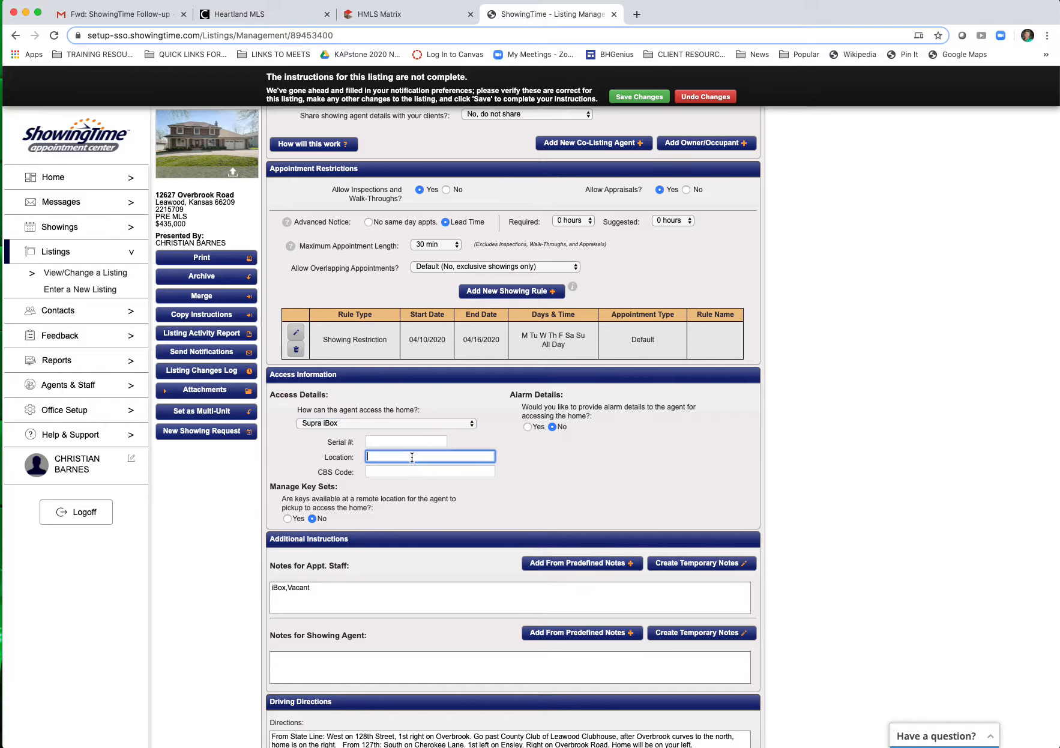
text(Front Door)
click(553, 449)
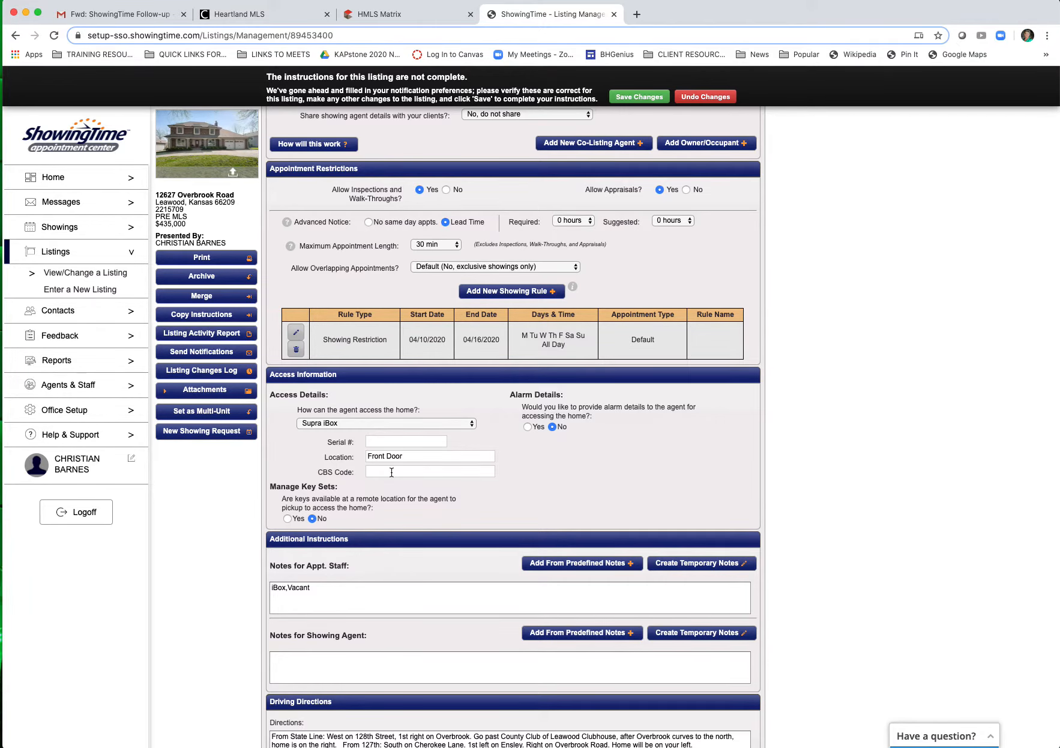
Step: Review the notes for appointment staff and the notes for showing agents
scroll(509, 468, down, 2)
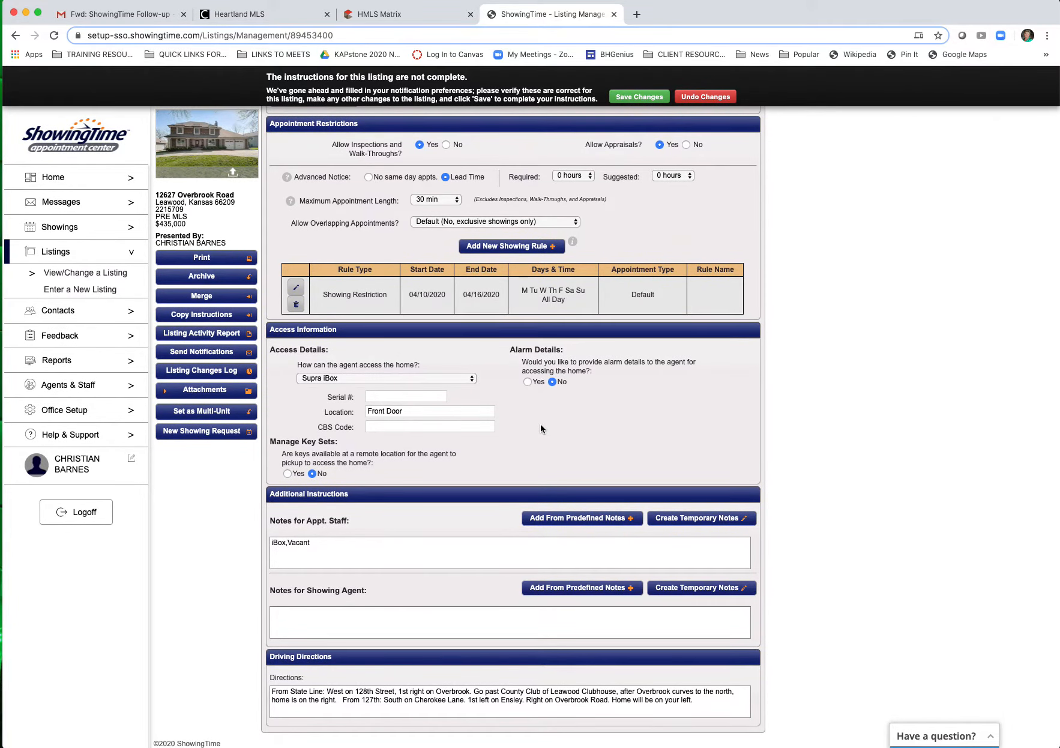
click(390, 543)
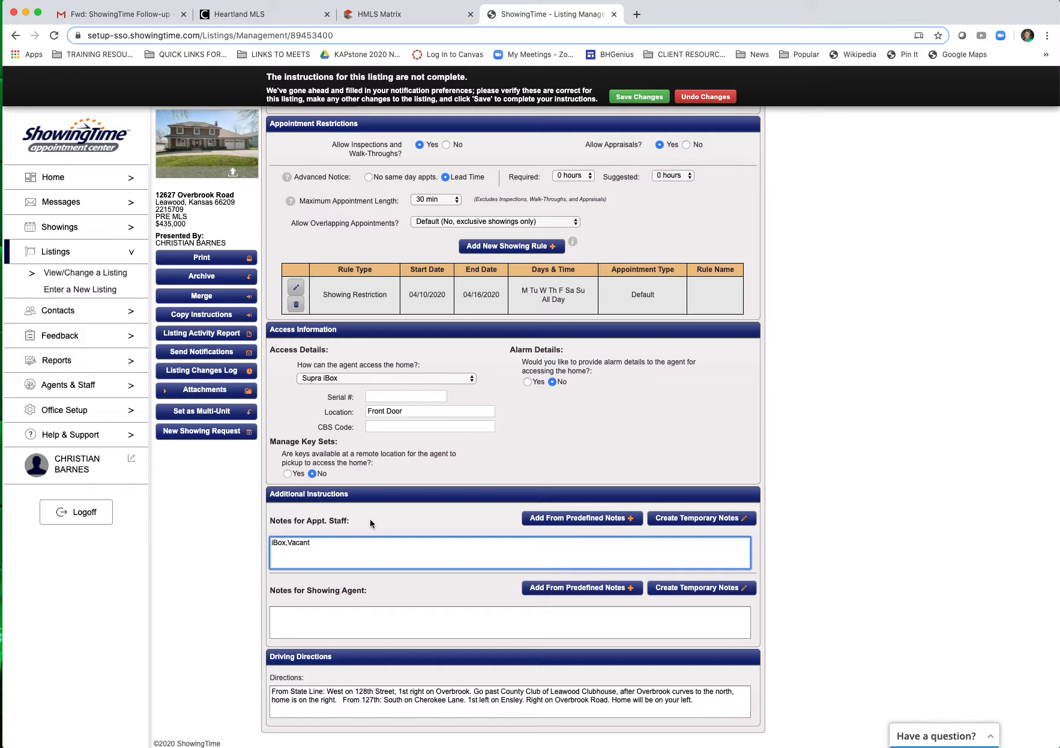
click(342, 617)
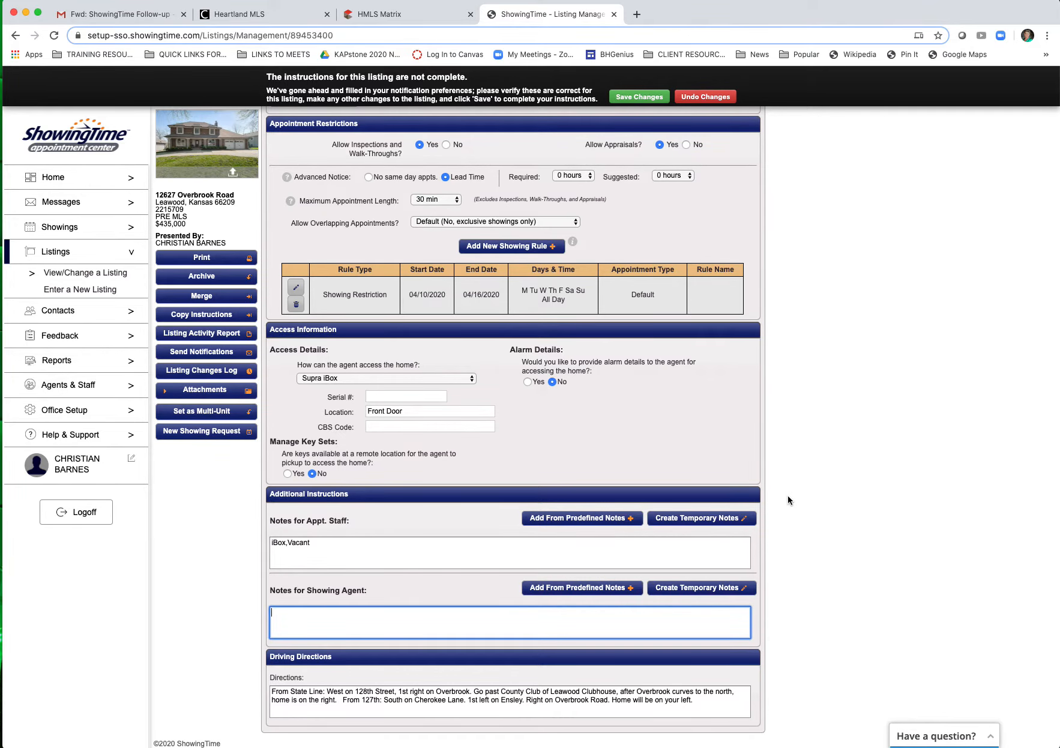
Step: Save the listing's changes and view the Restrictions & Exceptions calendar
scroll(788, 500, up, 10)
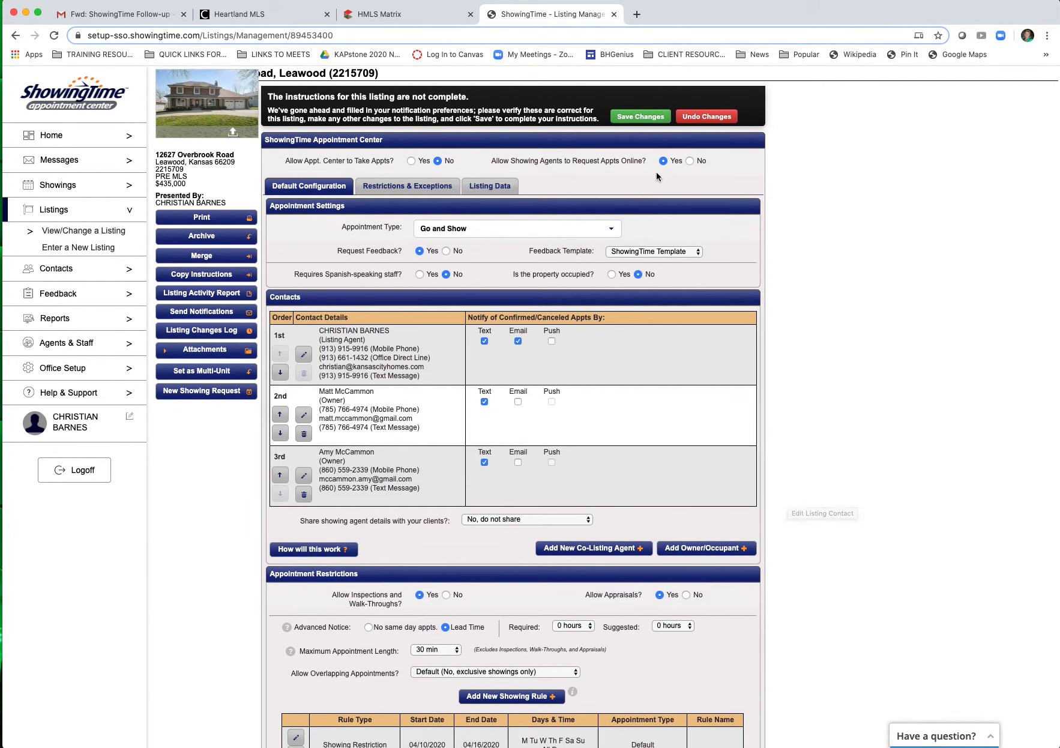
click(638, 116)
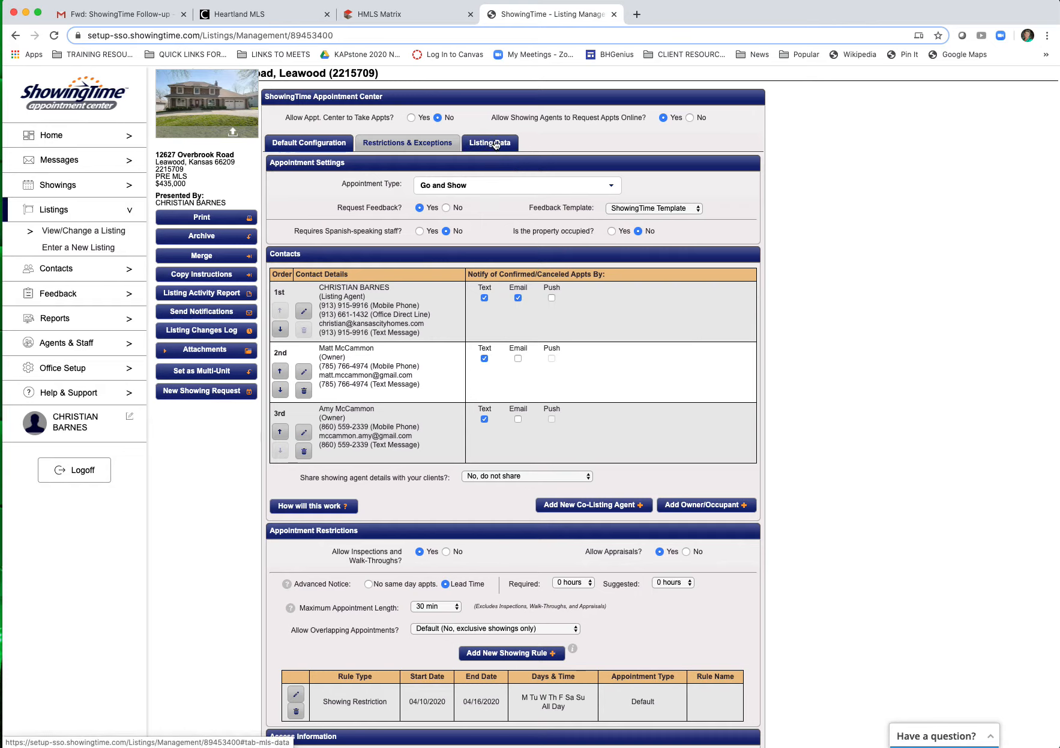
click(406, 143)
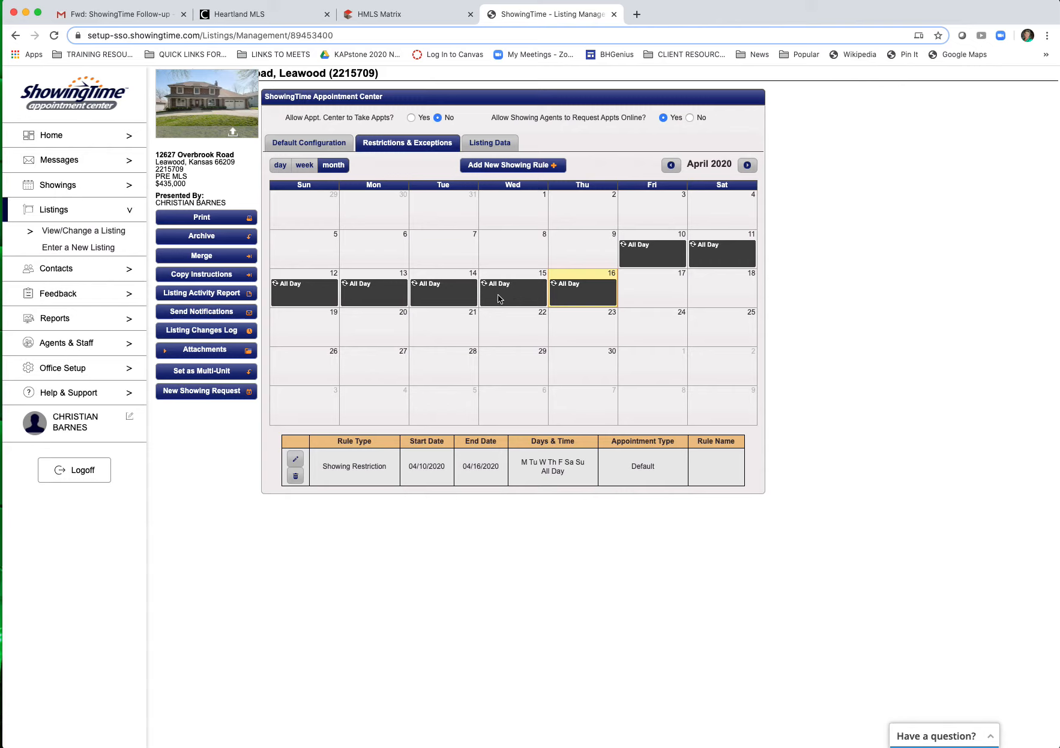
Step: Review the Listing Data details, then go back to Default Configuration
click(479, 146)
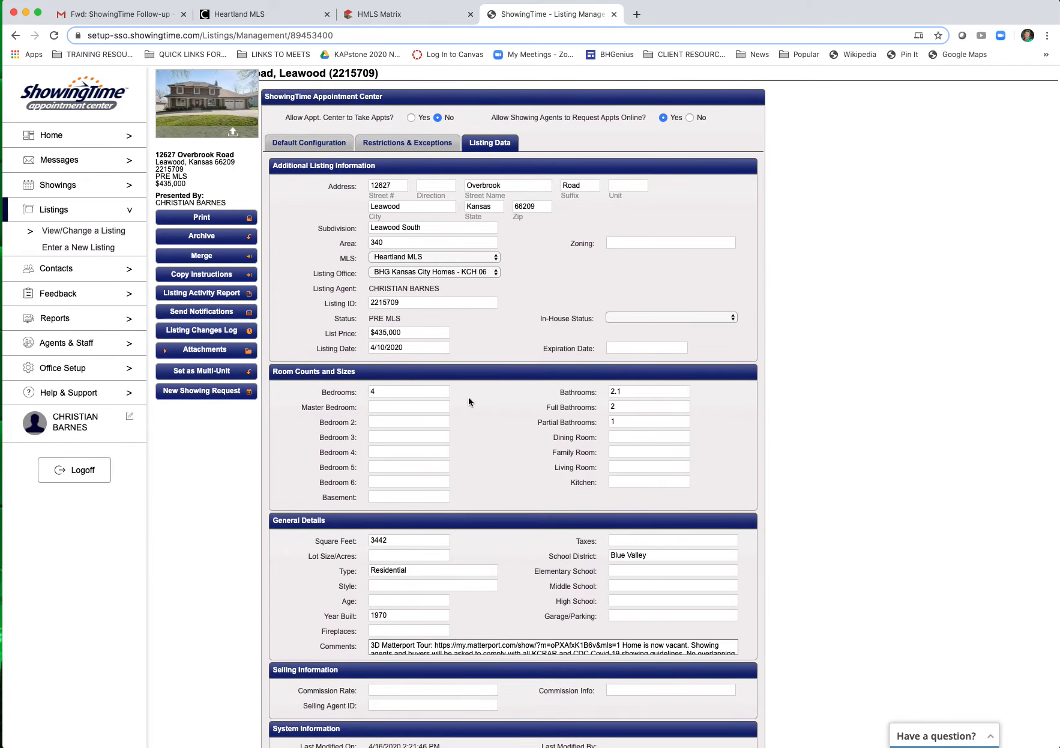
scroll(468, 396, down, 2)
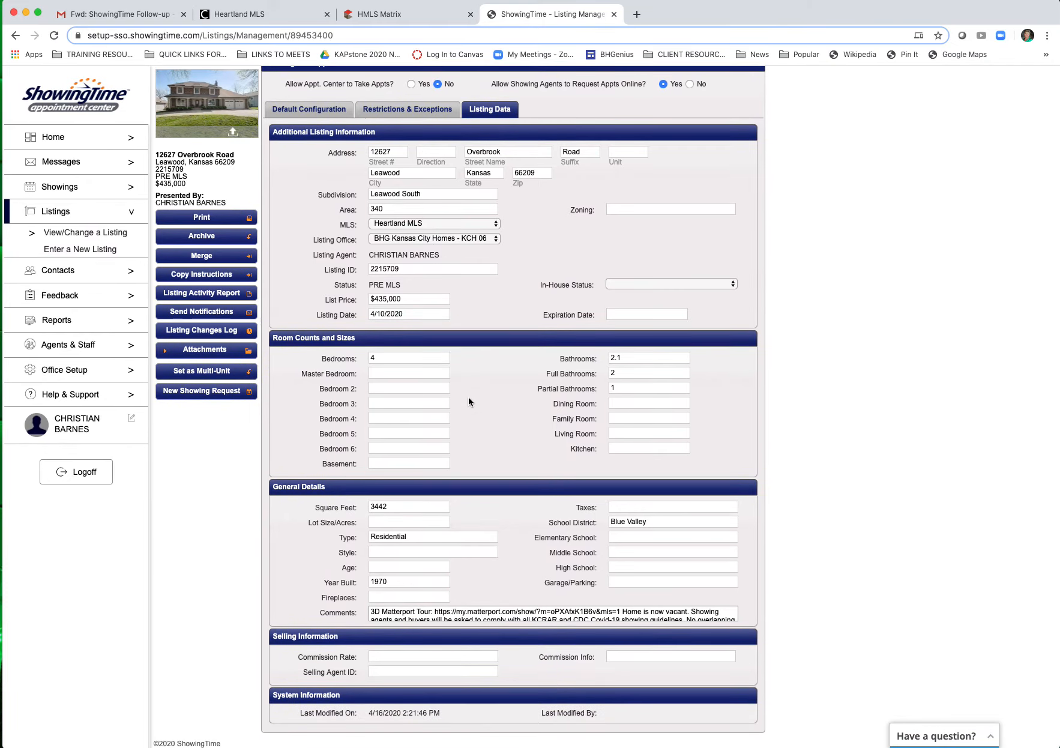
scroll(469, 397, up, 2)
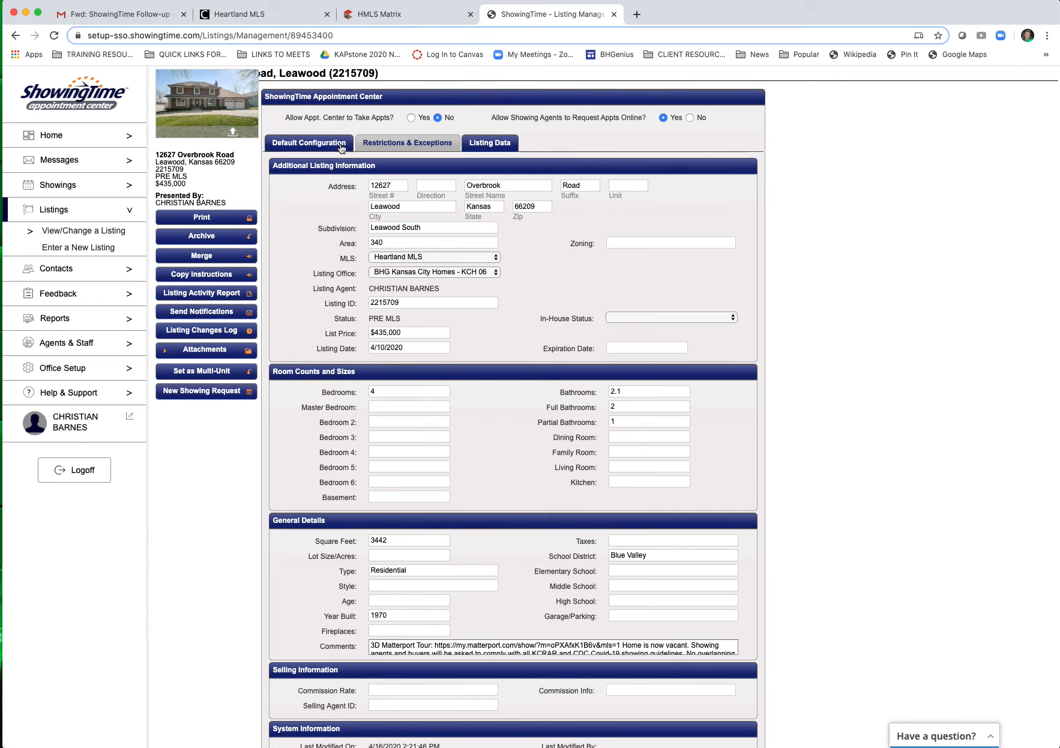
click(302, 139)
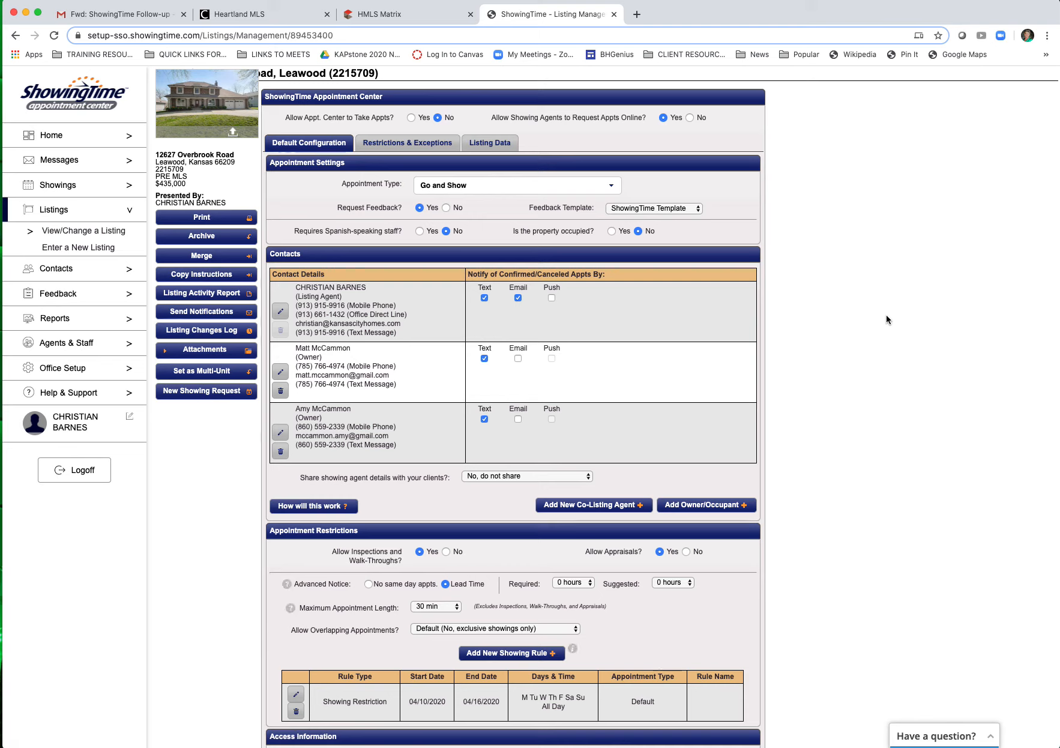